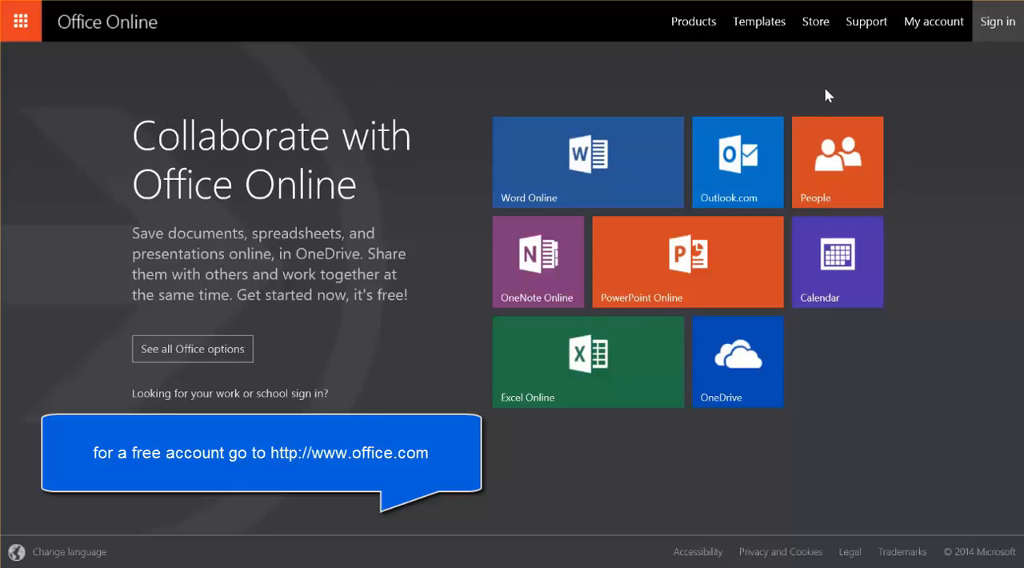
Step: Open OneDrive and create a new Excel survey
left_click(750, 371)
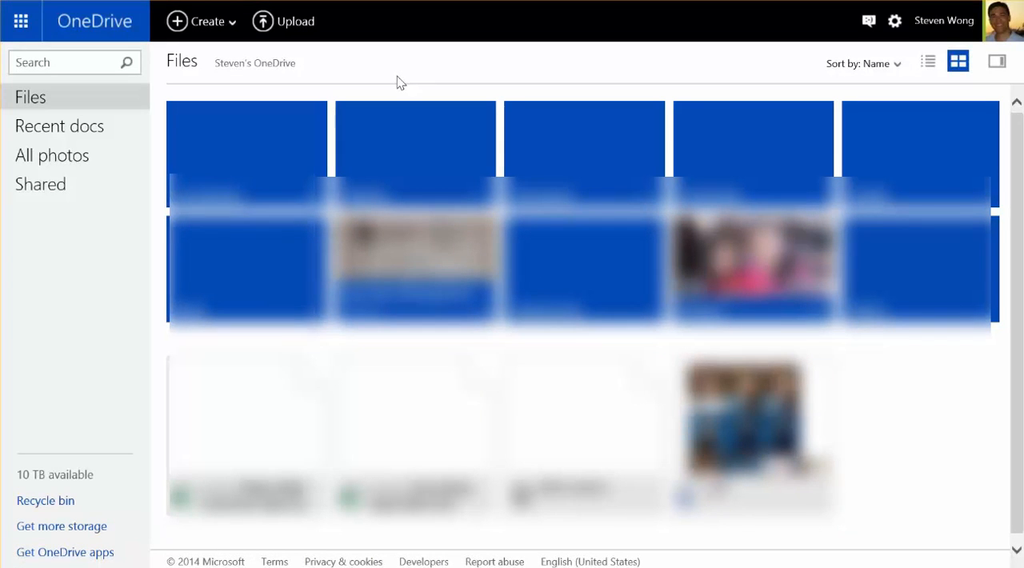
left_click(231, 30)
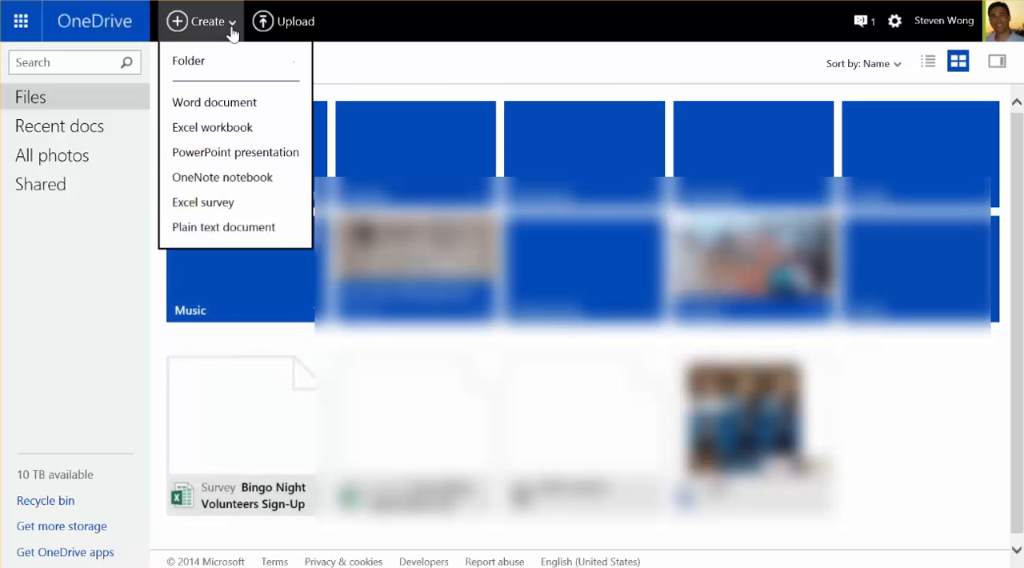
left_click(216, 208)
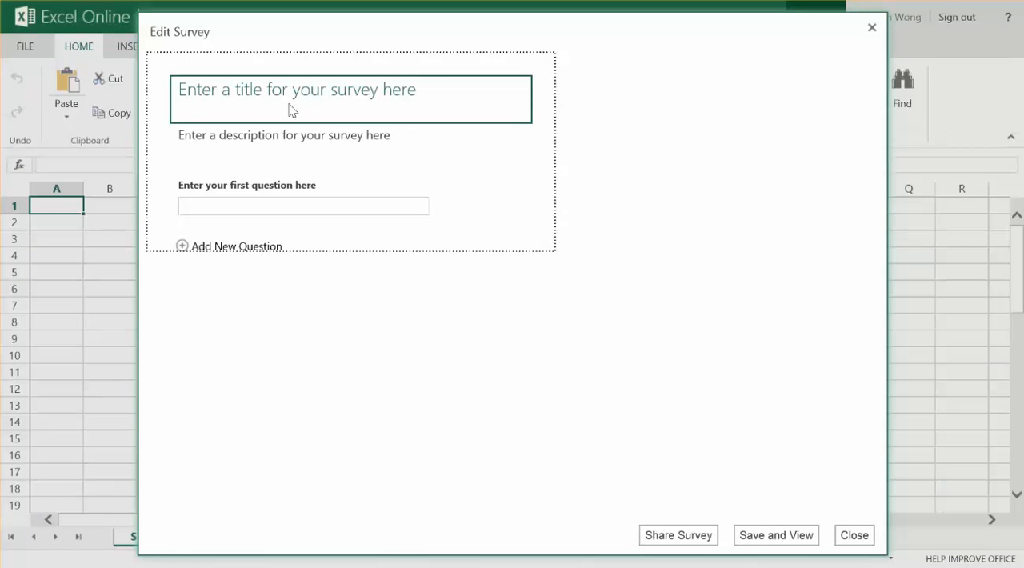
Step: Enter "THis is the title of the survey" as the survey title
left_click(292, 110)
type("TH")
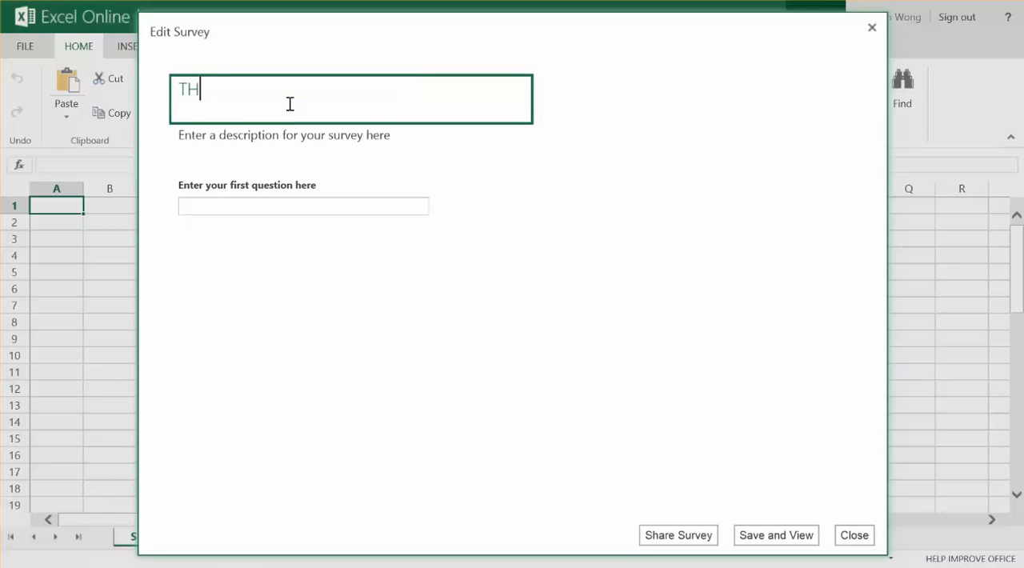
type("is is the title ")
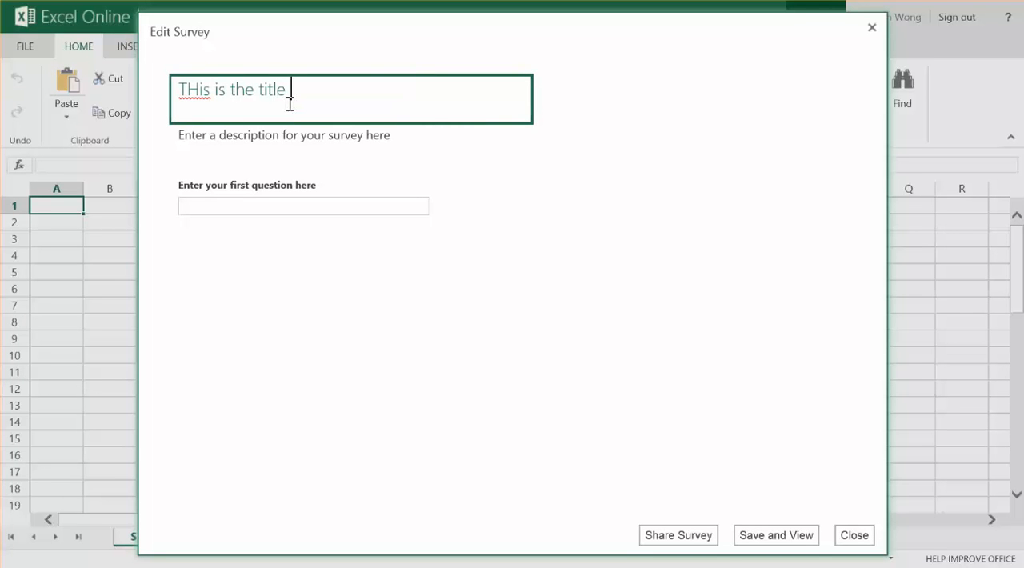
type("of the survey")
Step: Enter "Please answer the following questions." as the survey description
left_click(286, 139)
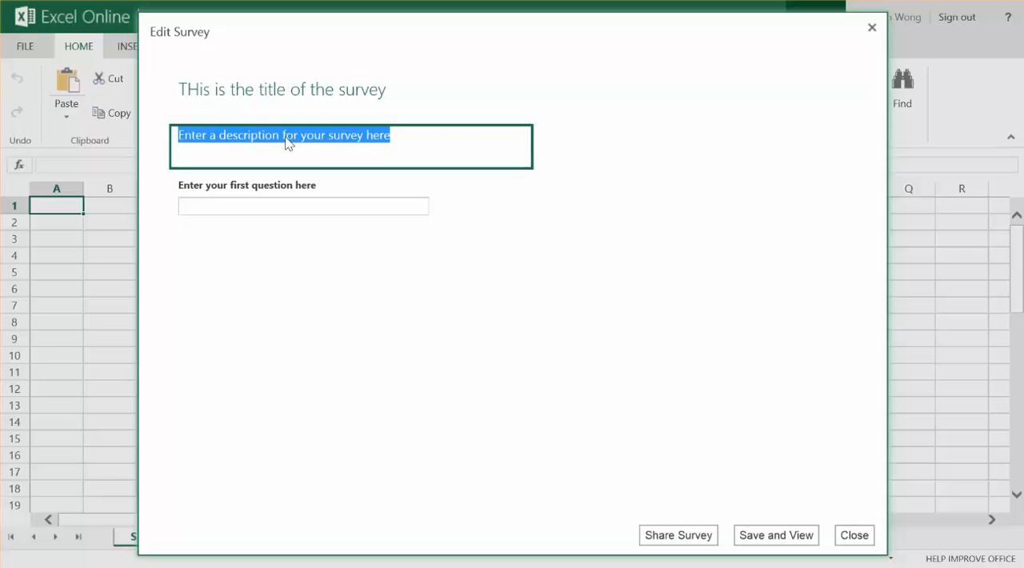
type("Ple")
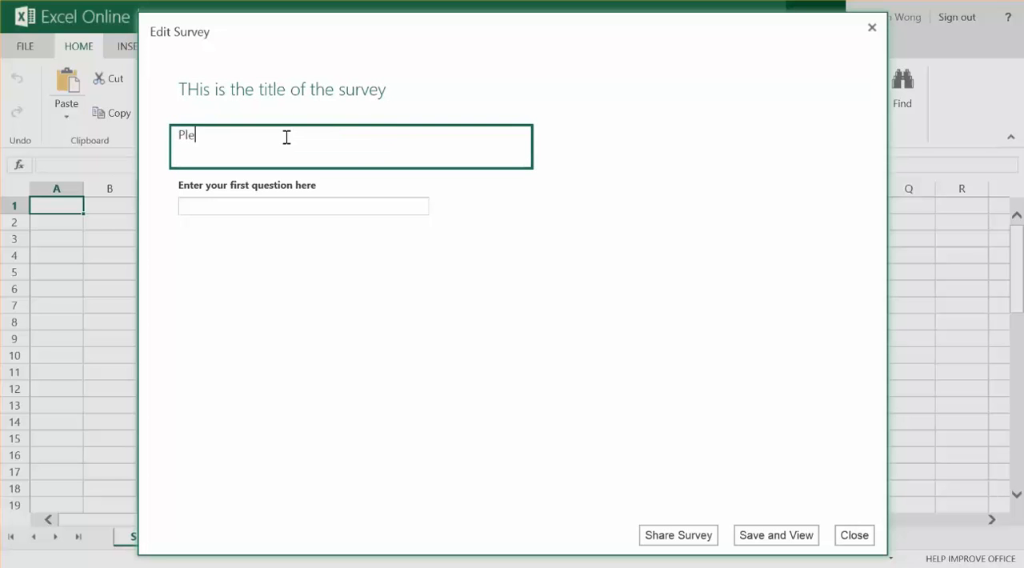
type("ase answer the following questions.")
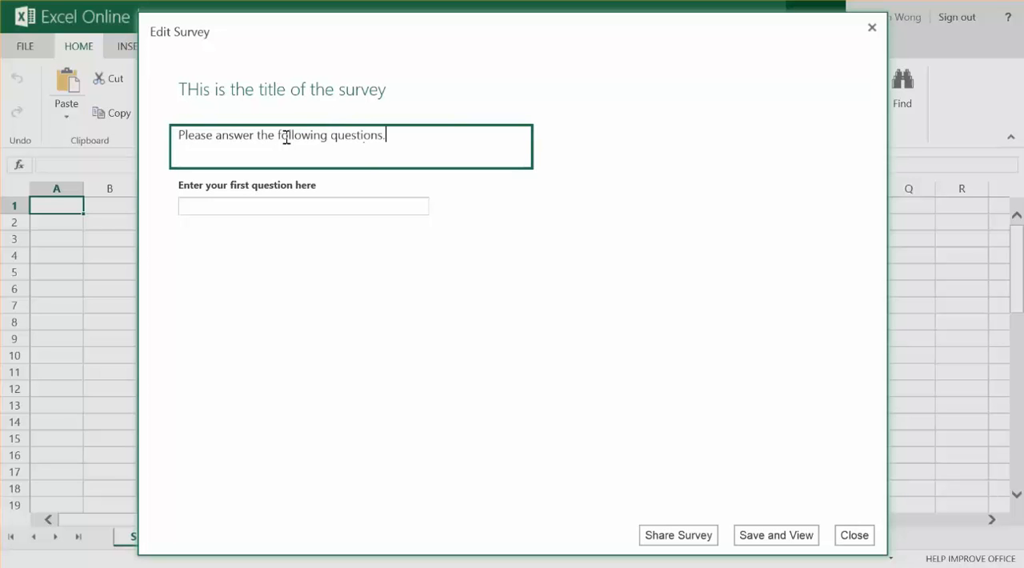
Step: Set the first question's text to "What is your favorite colour?"
left_click(291, 209)
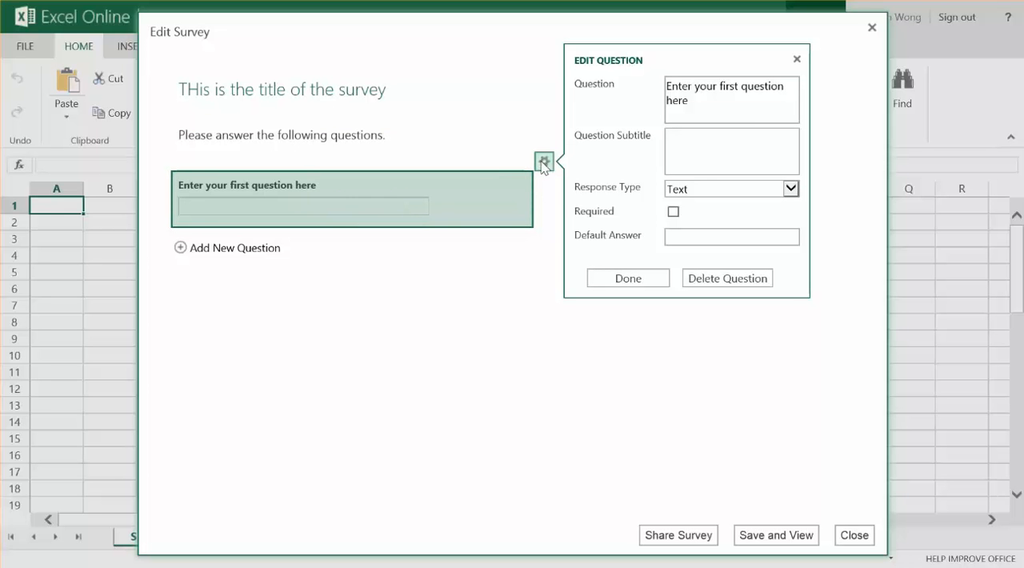
left_click(710, 104)
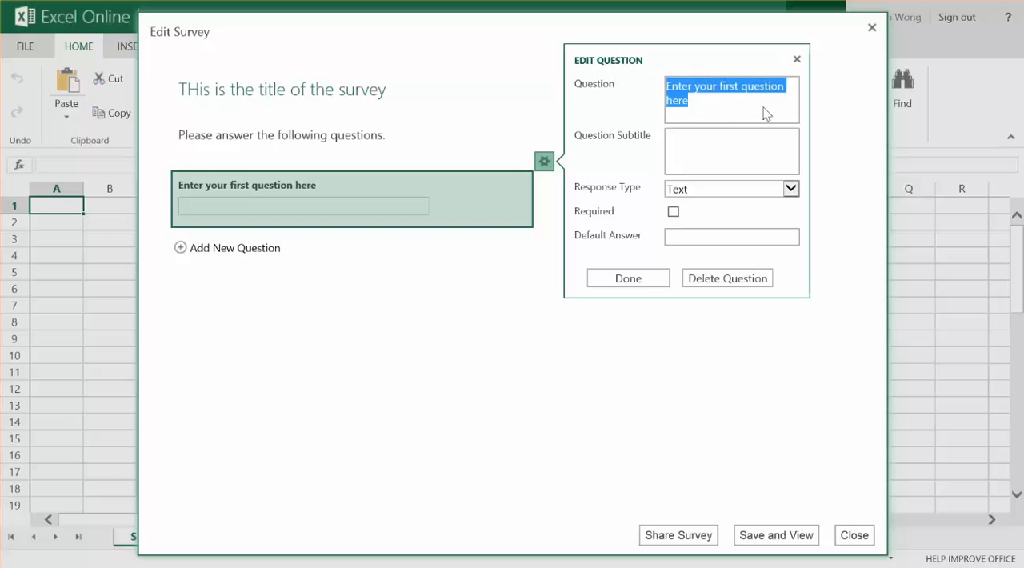
type("What is ")
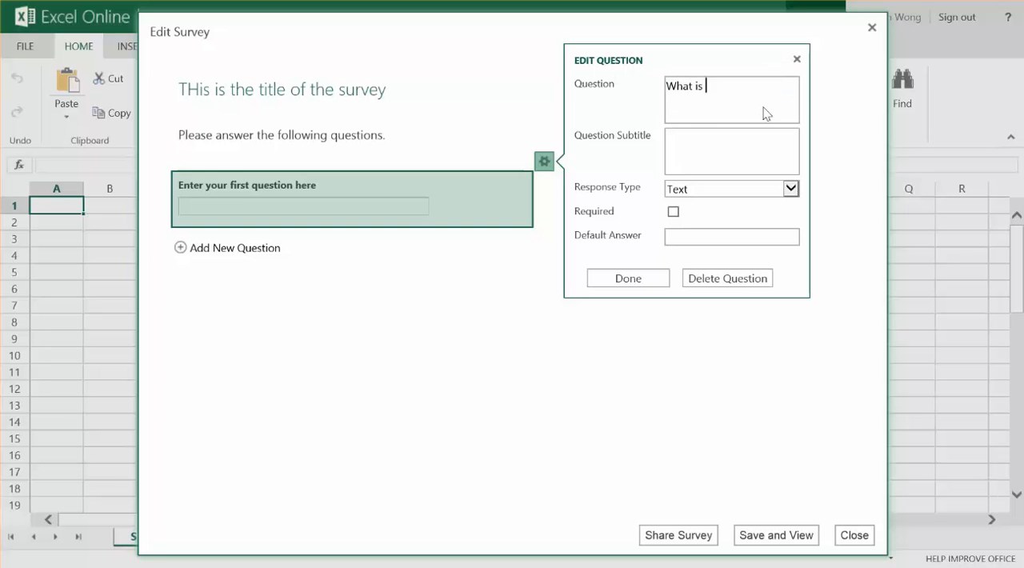
type("your favoriate")
key("ctrl+BackSpace")
type("favorite cho")
key("BackSpace")
key("BackSpace")
type("ol")
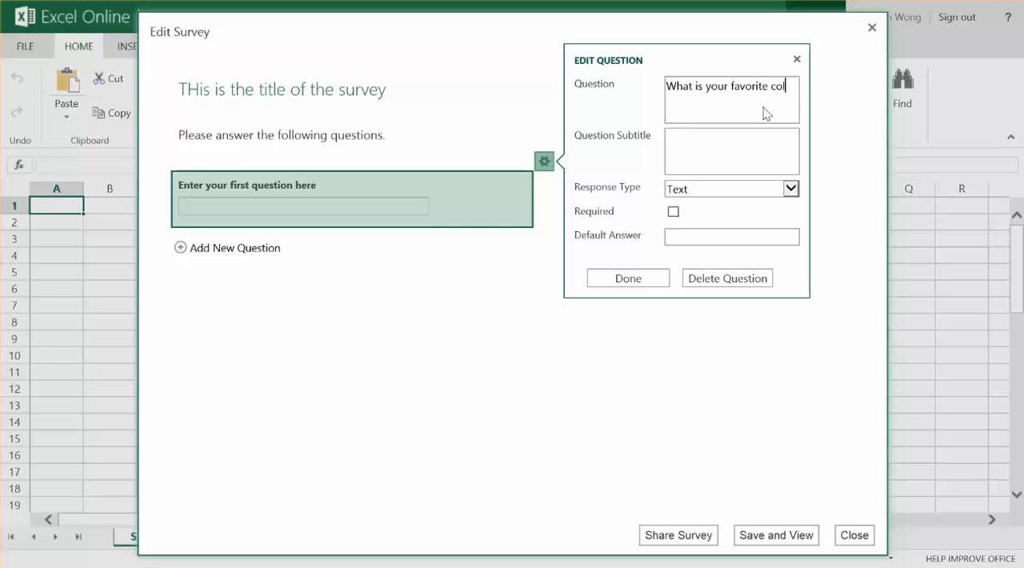
type("our?")
Step: Give the favorite colour question the subtitle "Please pick from the list"
left_click(733, 152)
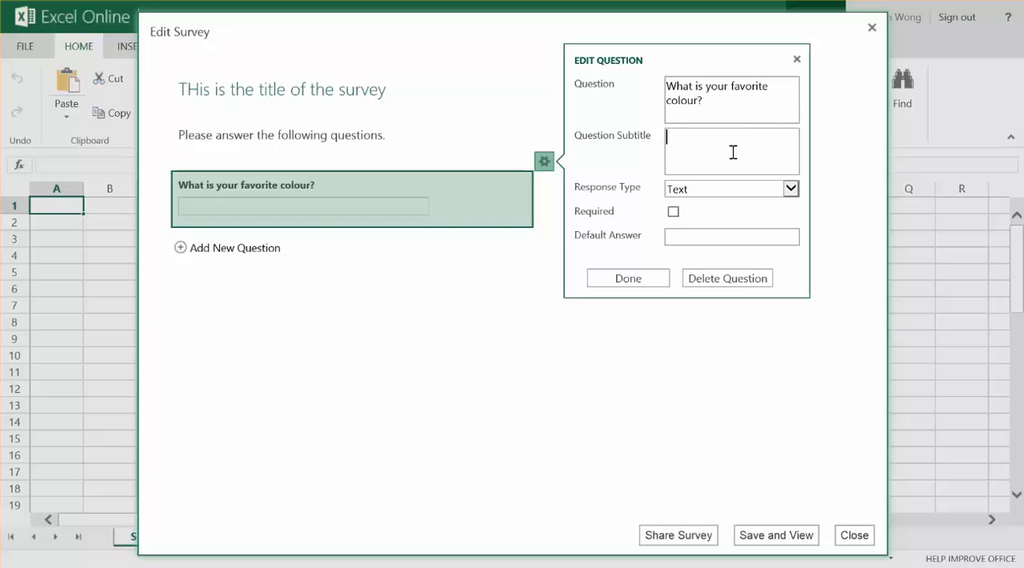
type("Please pick from the list")
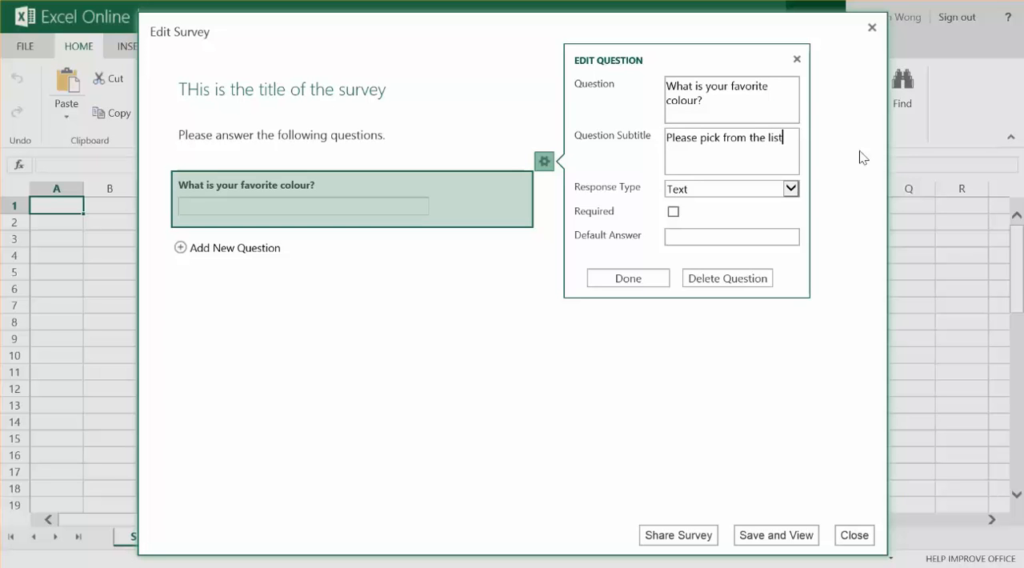
Step: Make the colour question a required Choice response with the choices Red, Green and Blue, and finish editing it
left_click(790, 188)
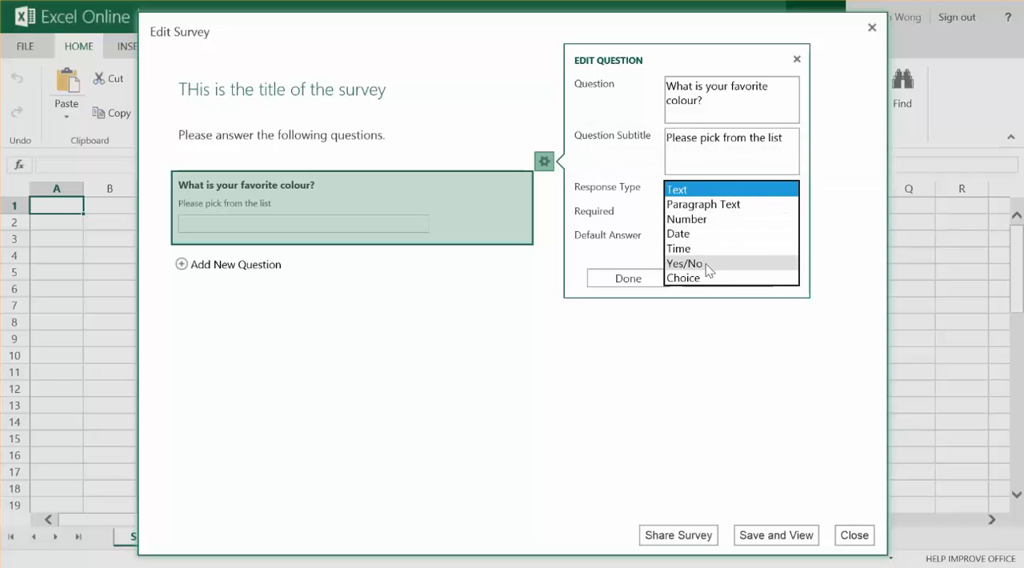
left_click(688, 279)
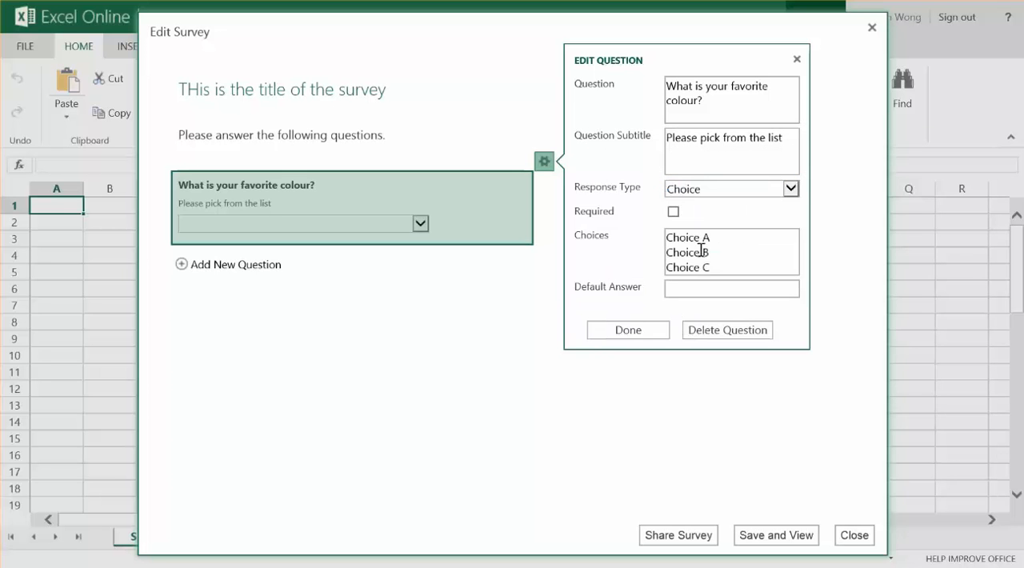
left_click(726, 256)
key("ctrl+a")
type("Re")
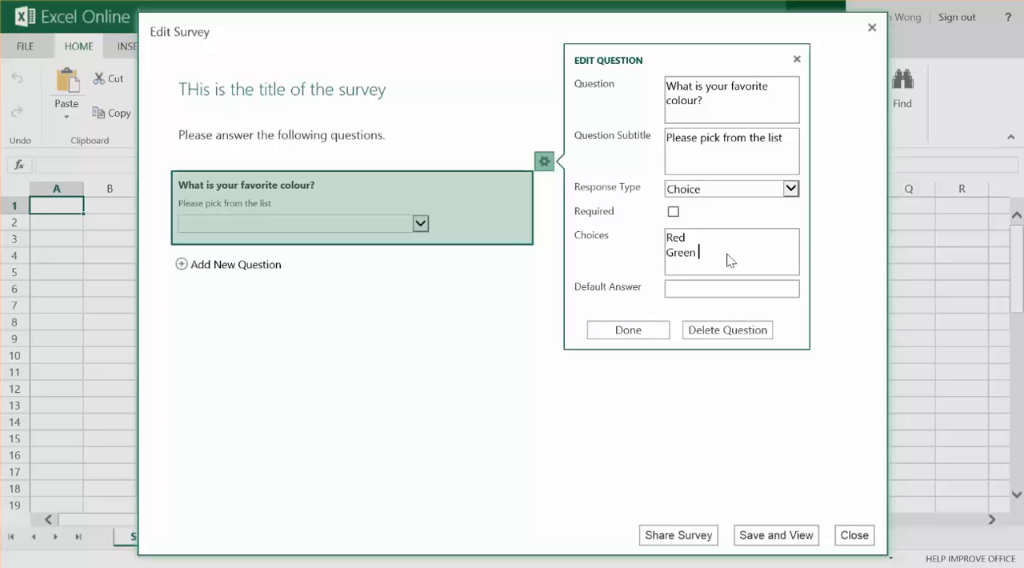
type("d Green Blue")
left_click(674, 212)
left_click(650, 333)
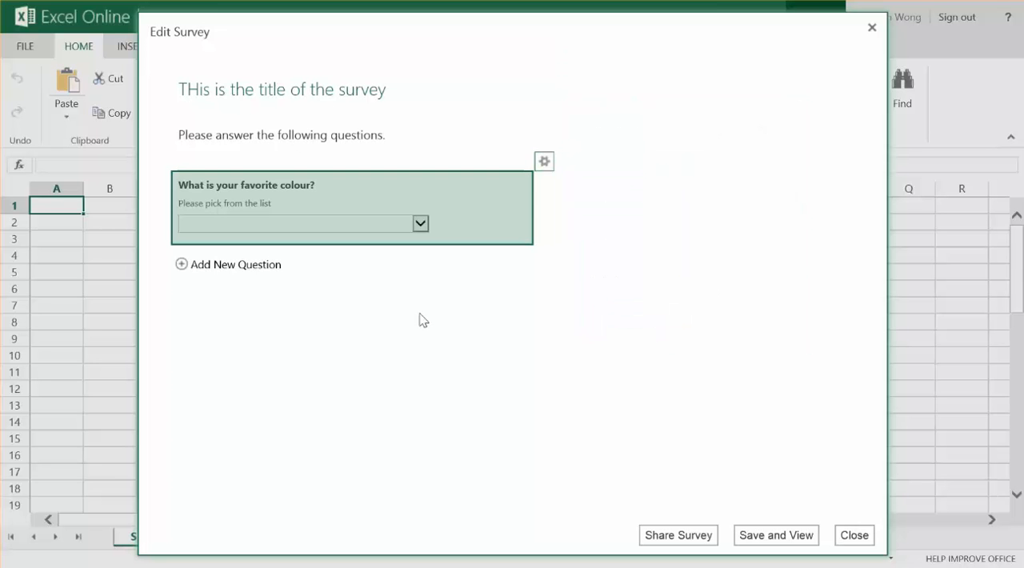
Step: Add a second question to the survey with the text "What is your name?"
left_click(256, 265)
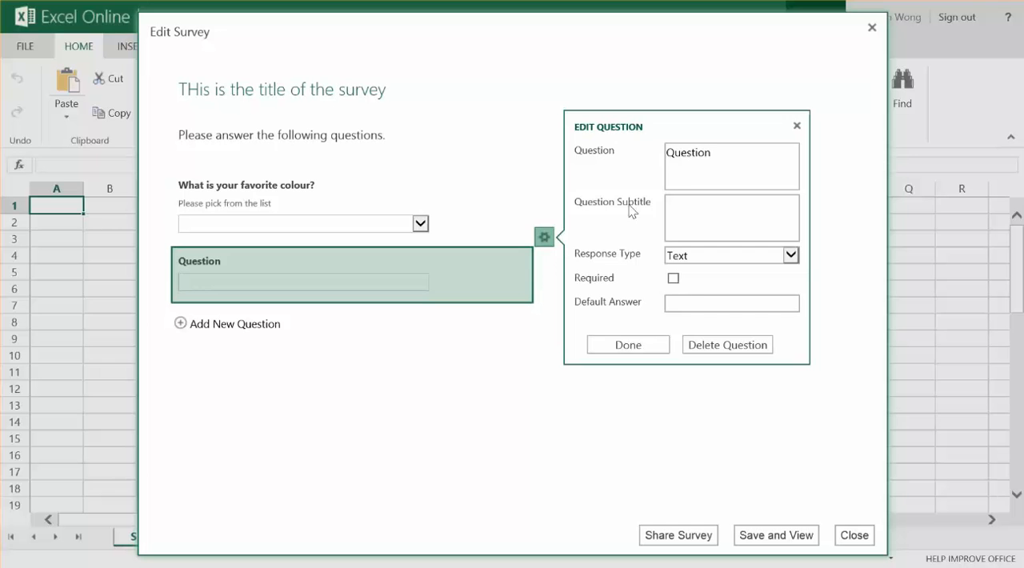
double_click(714, 163)
type("E")
type("What is your na")
type("me?")
Step: Give the name question the subtitle "Please give us your first and last name" and finish editing it
key("Tab")
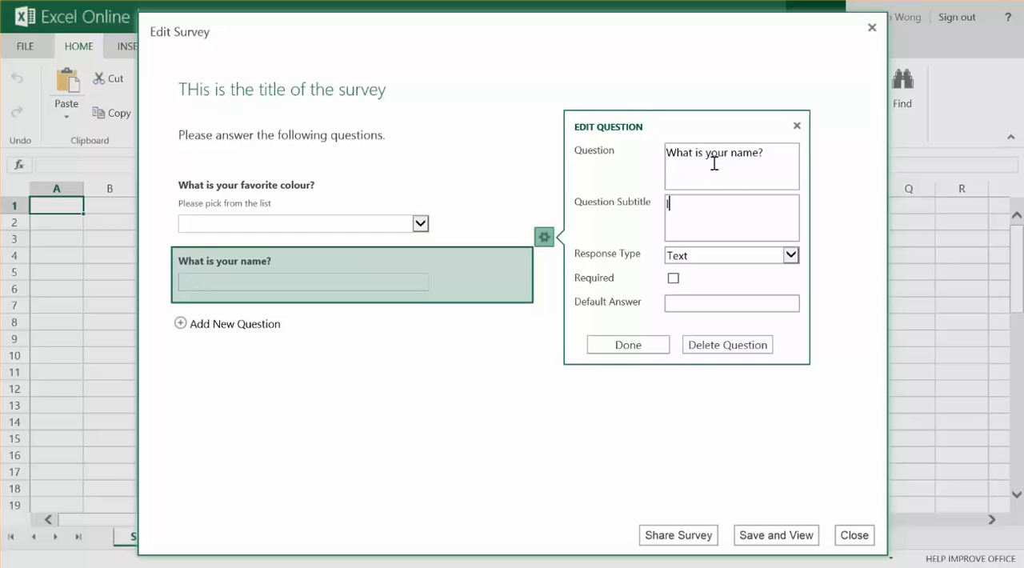
type("Please give us your first and ")
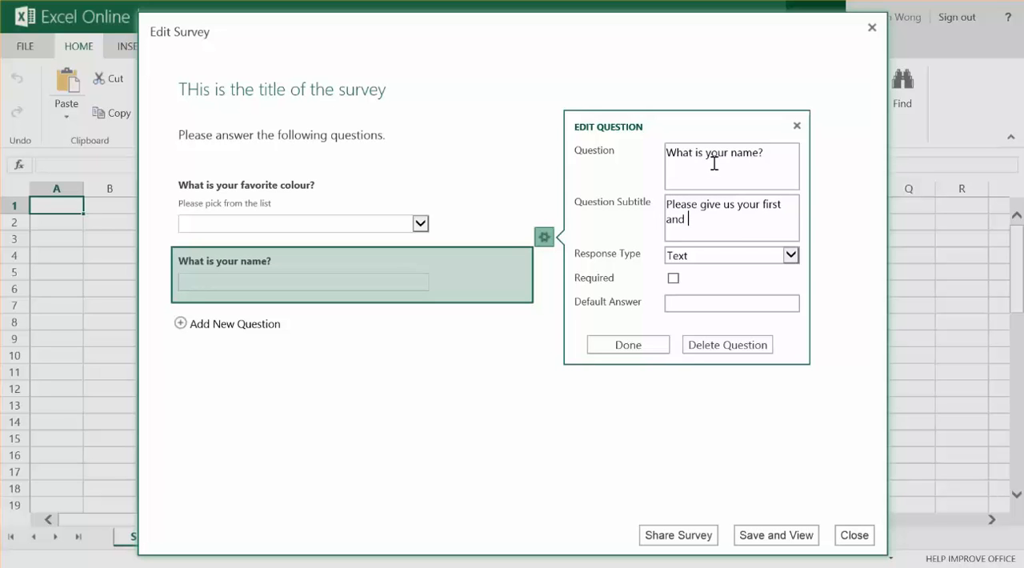
type("last name")
left_click(647, 344)
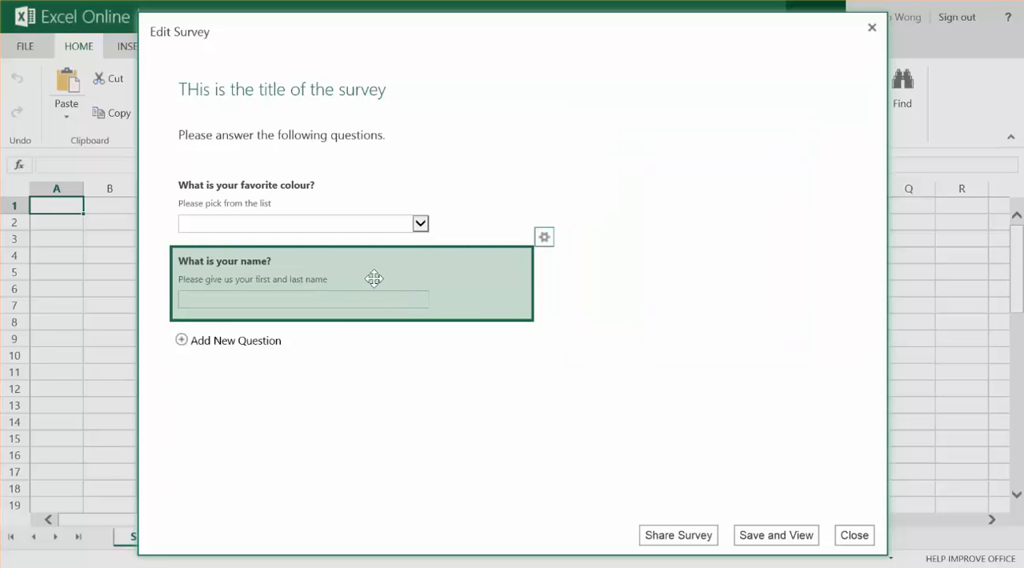
Step: Move the name question above the favorite colour question, and save the survey to view it
left_click_drag(337, 270, 331, 192)
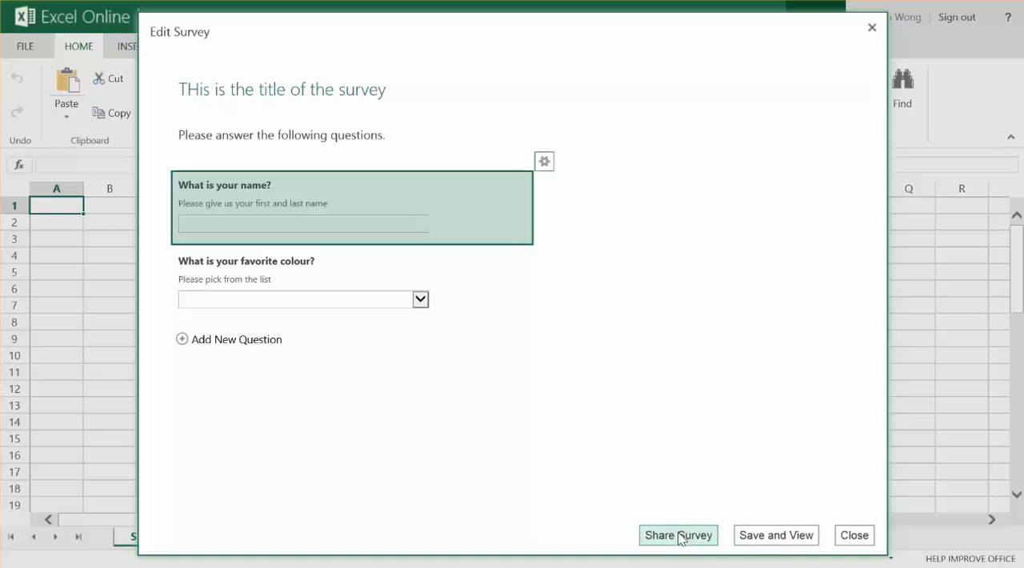
left_click(774, 536)
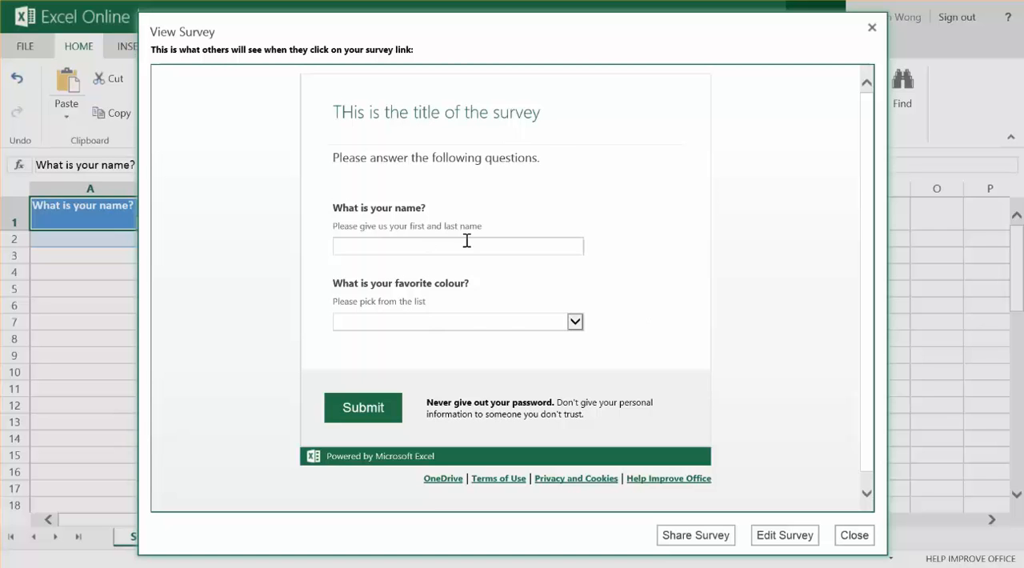
Step: Check the choices offered by the favorite colour question in the survey preview, and close the preview
left_click(516, 324)
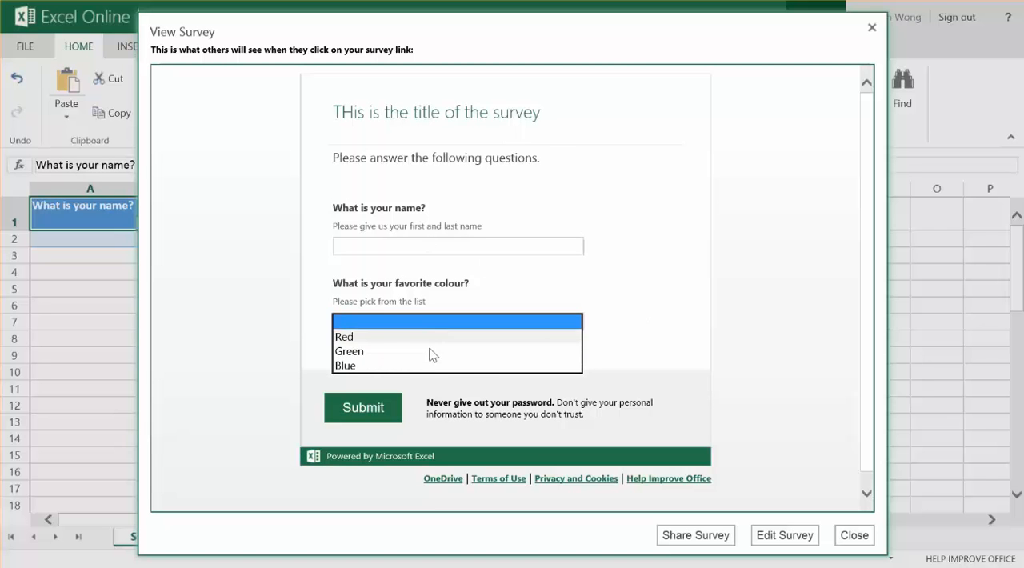
left_click(633, 380)
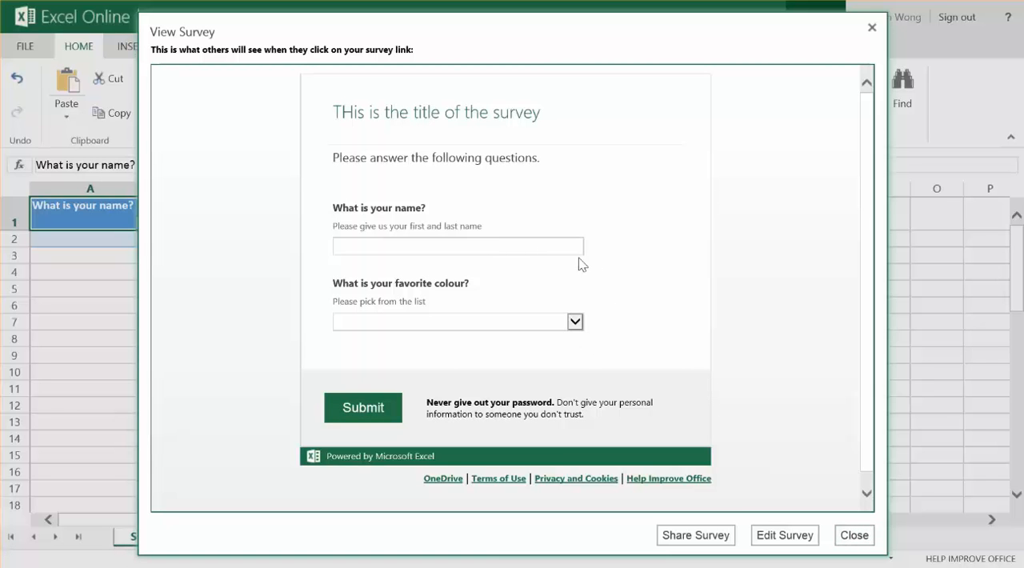
left_click(854, 535)
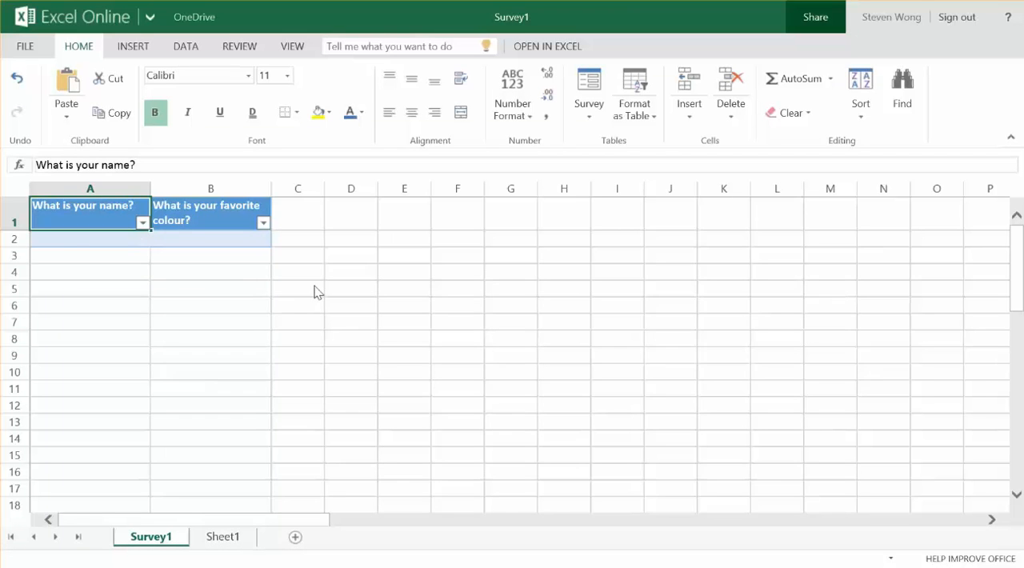
left_click(592, 117)
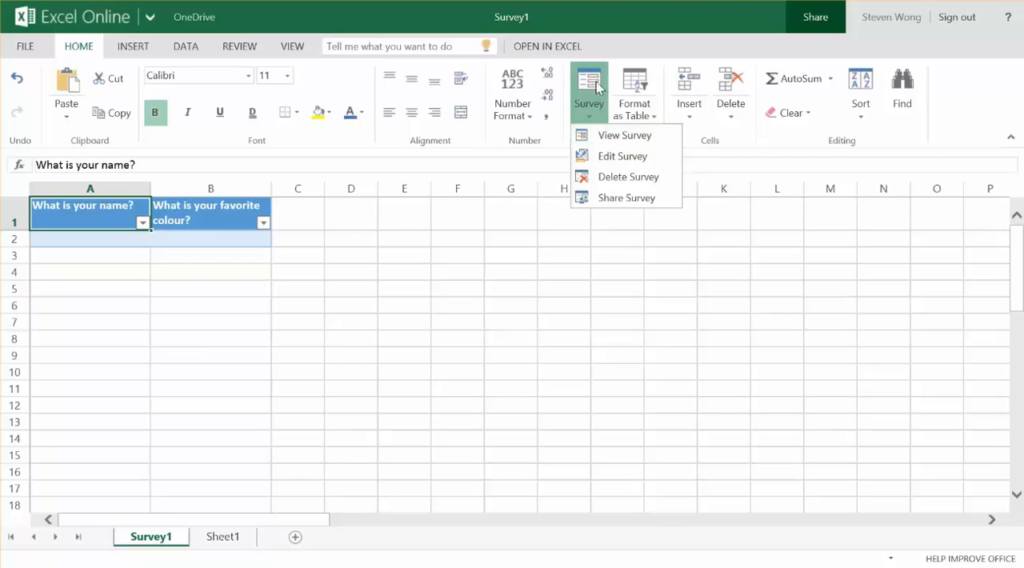
left_click(616, 52)
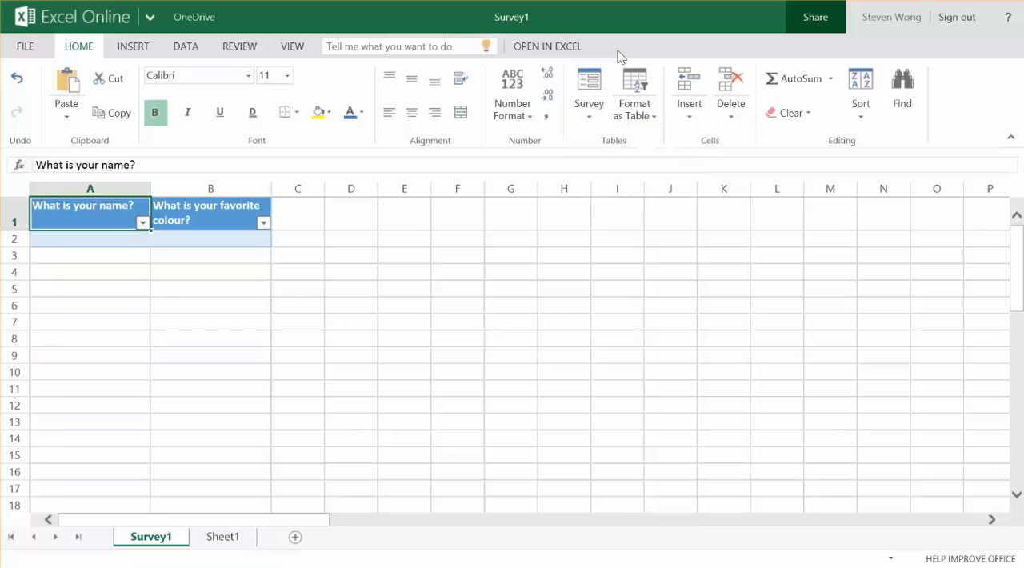
Step: Create a shortened sharing link for the survey, select the link text, and finish sharing
left_click(589, 120)
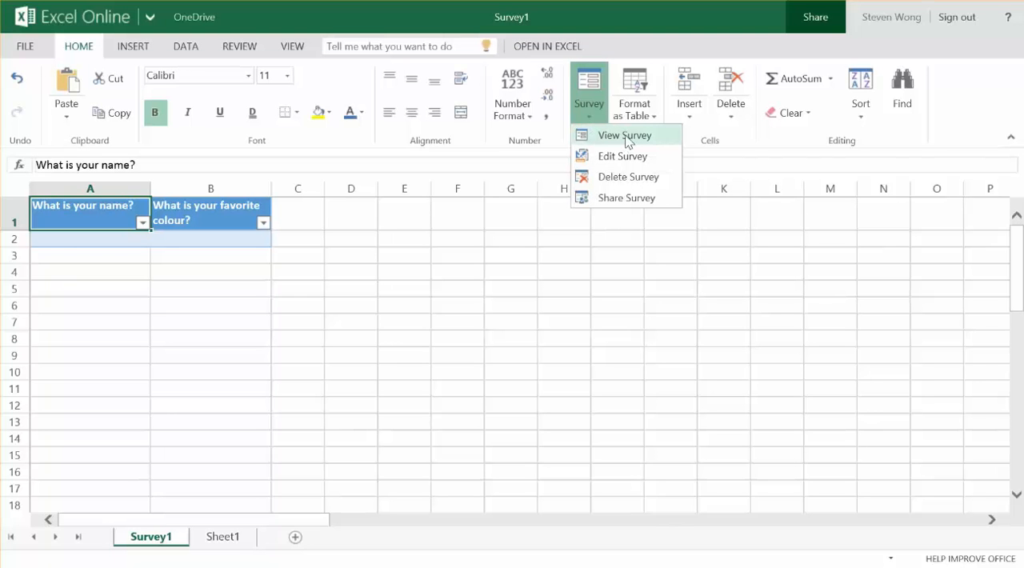
left_click(640, 200)
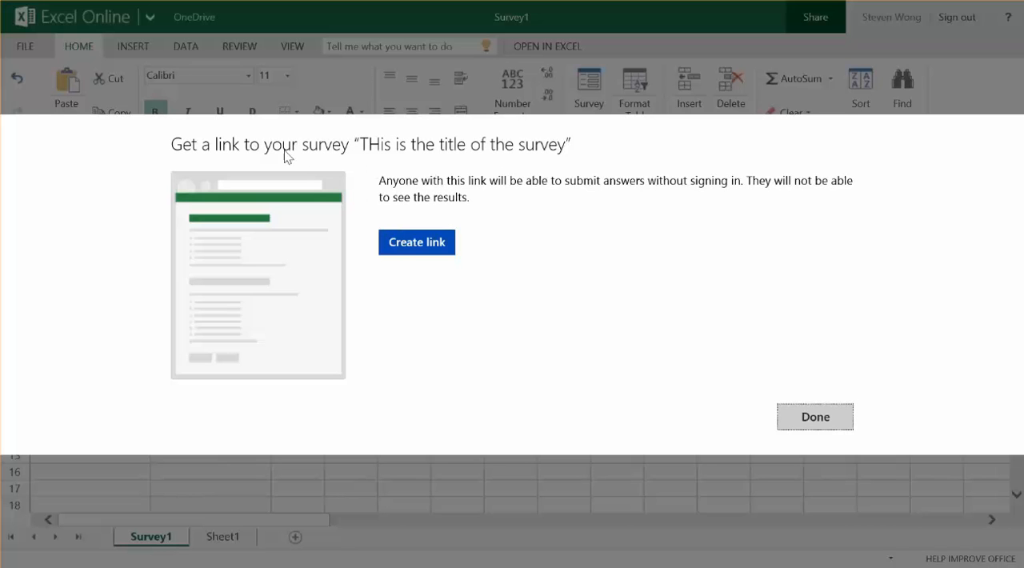
left_click(418, 244)
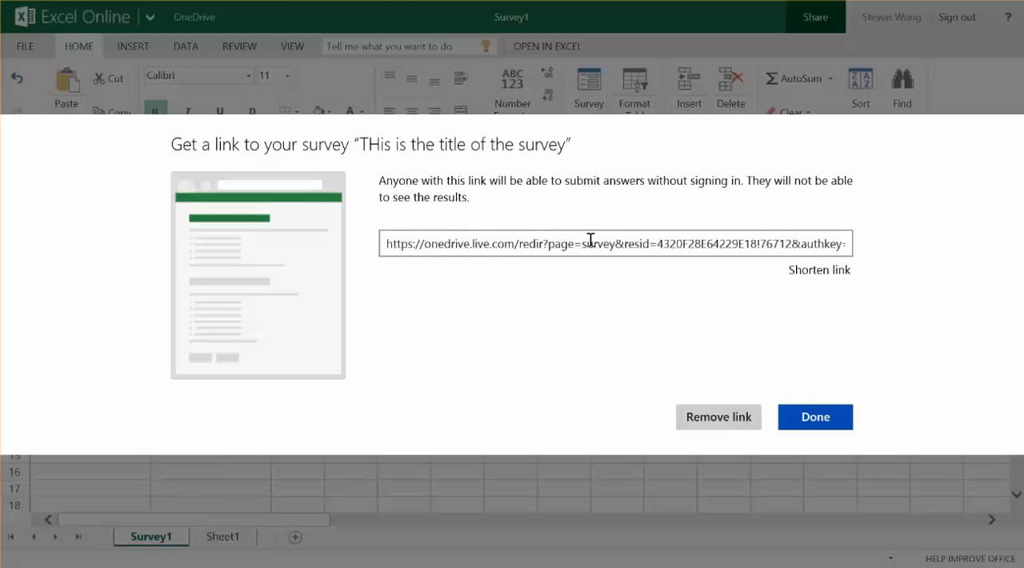
left_click(820, 272)
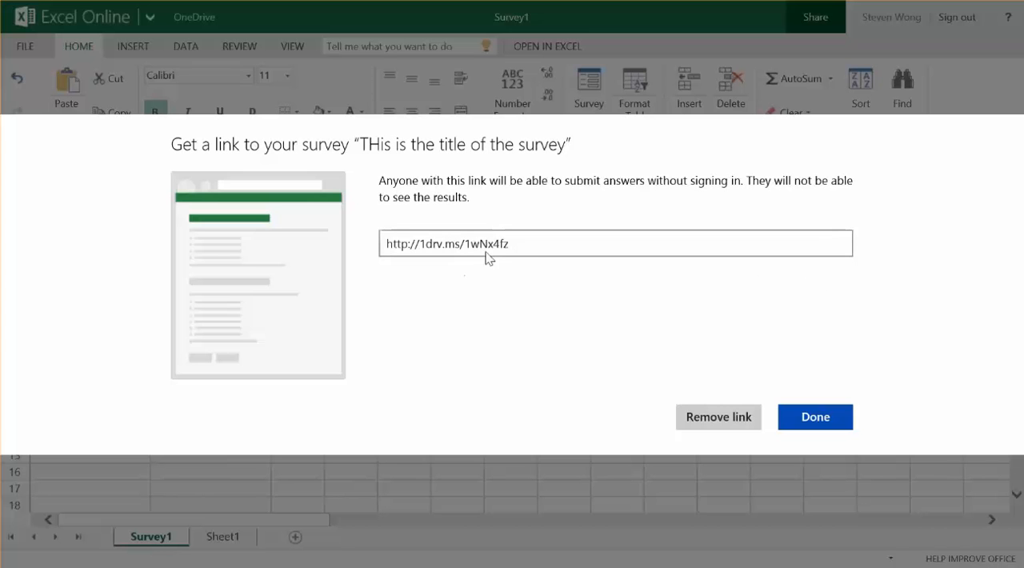
left_click_drag(533, 244, 359, 241)
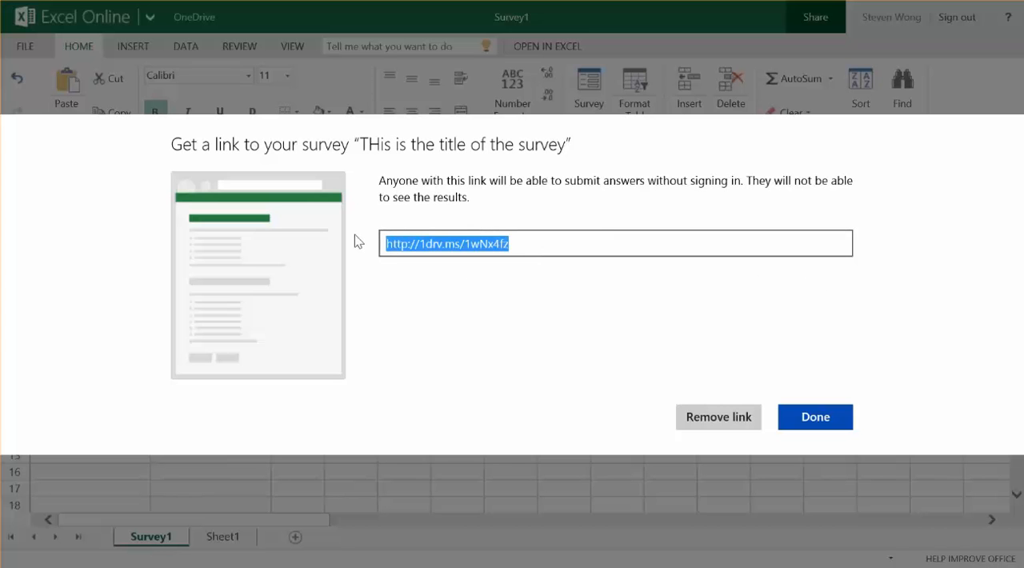
left_click(810, 417)
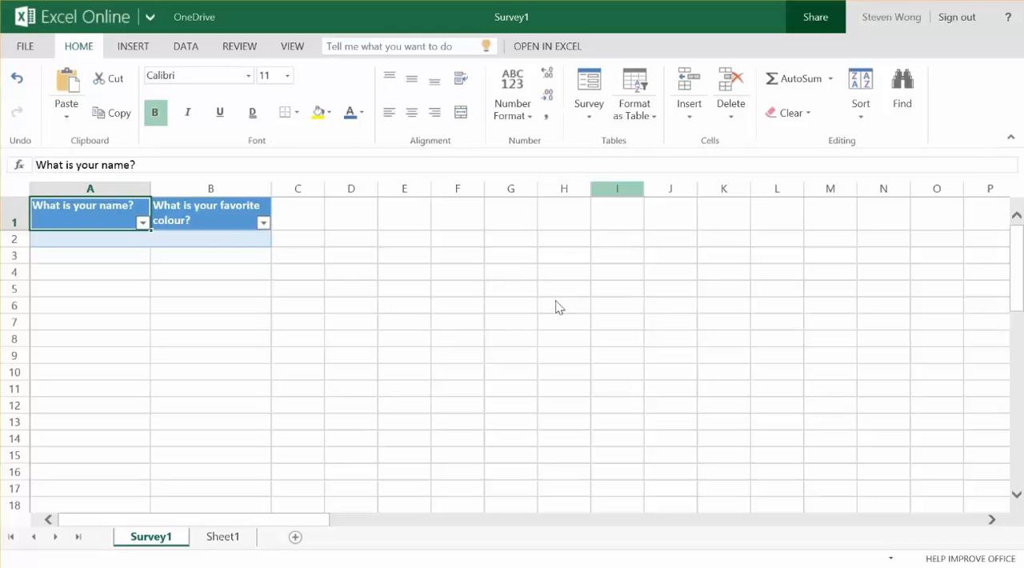
Step: Reopen the survey's sharing link, shorten it, and finish sharing
left_click(591, 117)
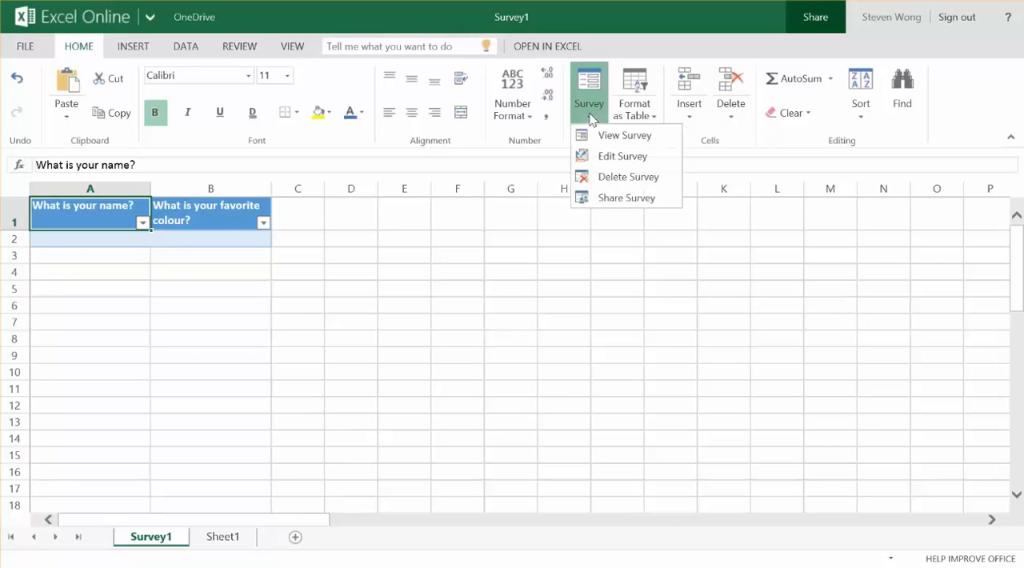
left_click(598, 199)
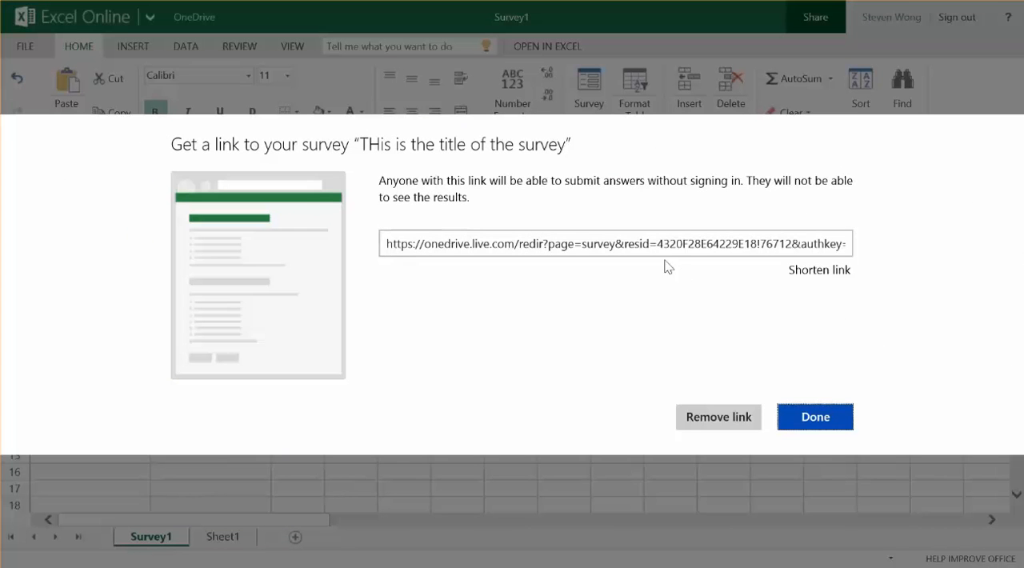
left_click(799, 272)
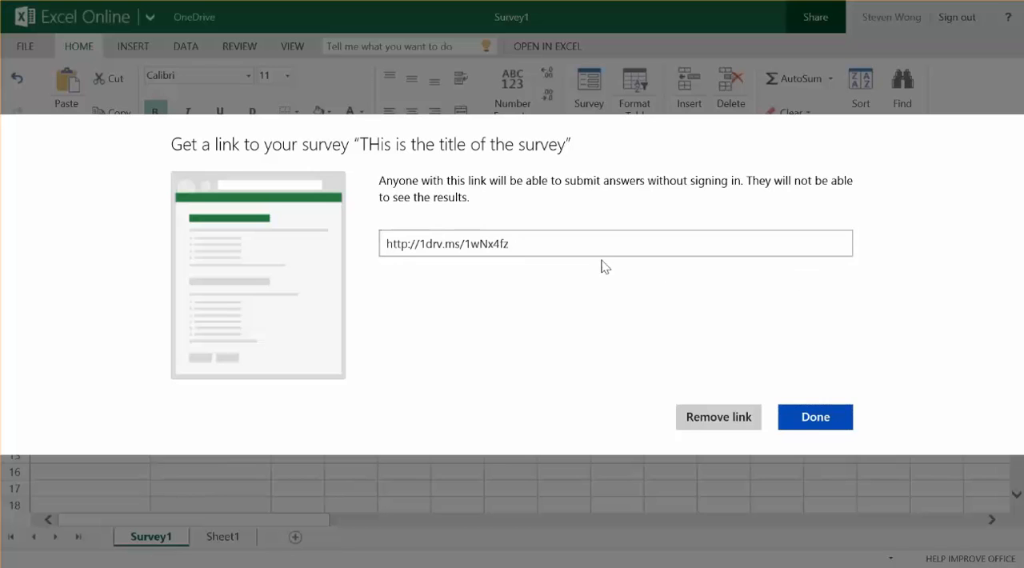
left_click(807, 419)
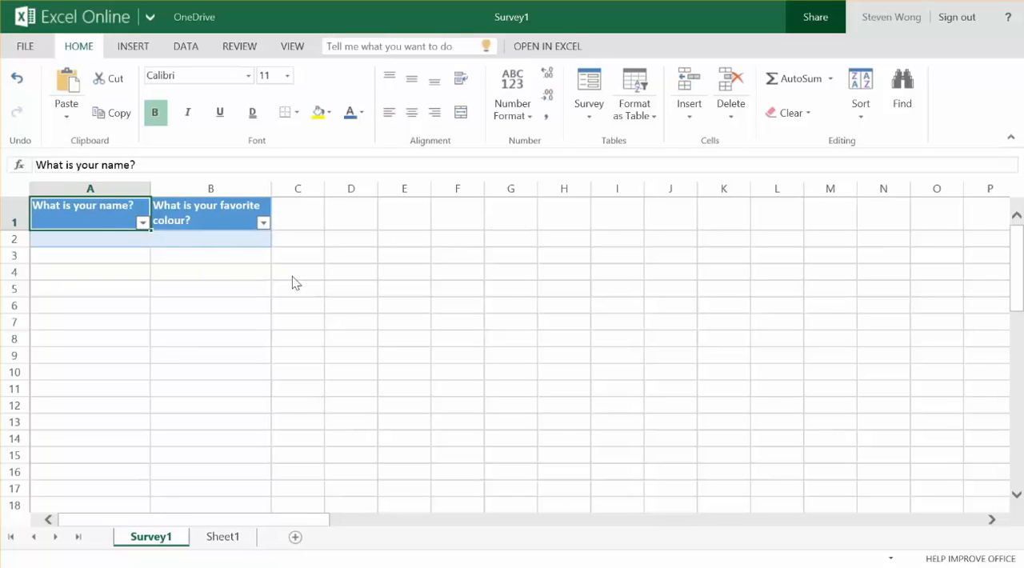
Step: Review the survey's sharing link once more in its shortened form and close it
left_click(591, 120)
left_click(610, 198)
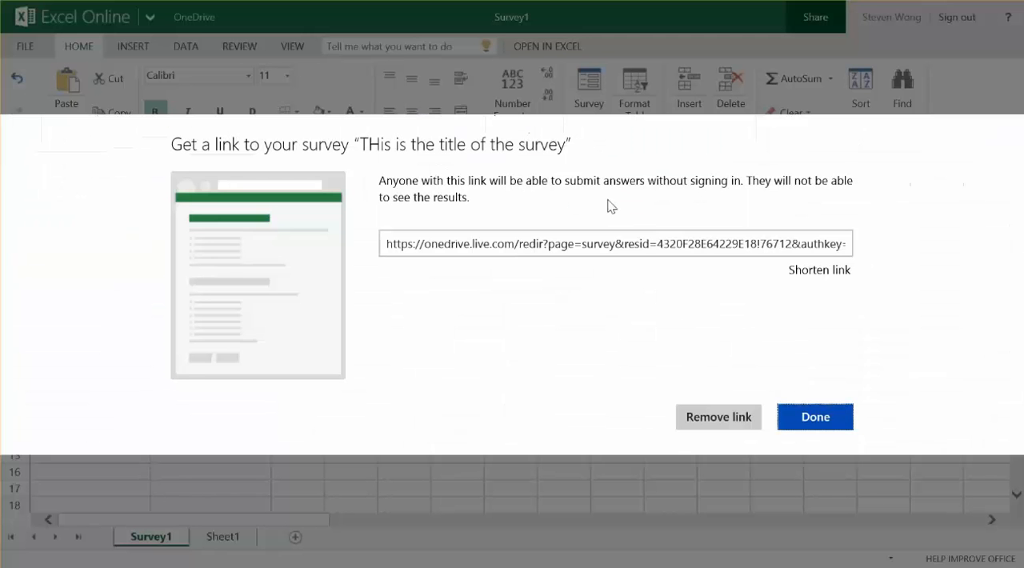
left_click(808, 269)
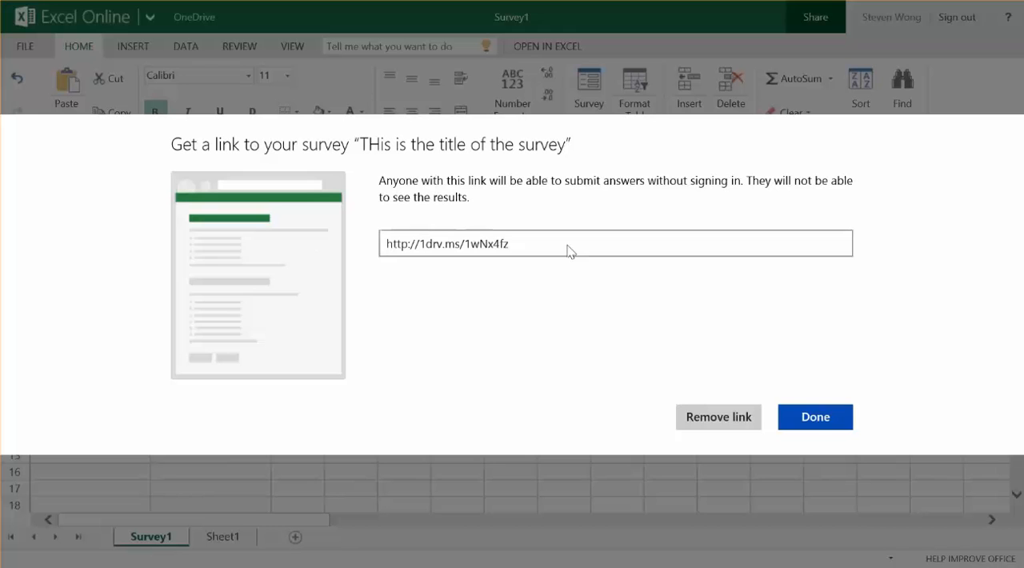
left_click(816, 417)
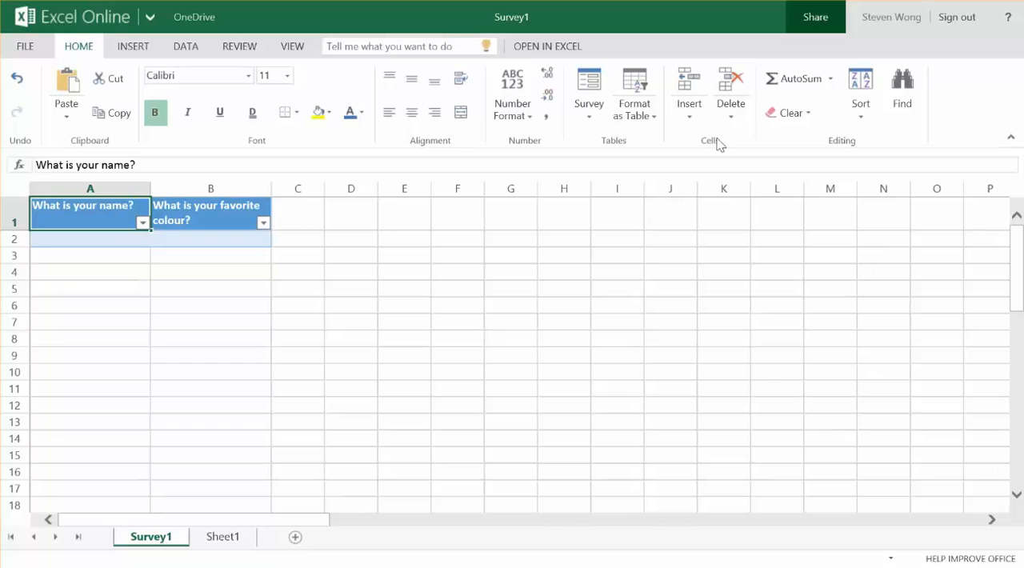
Step: Prepare an invitation to edit Survey1.xlsx with the recipient's e-mail address, and check the Microsoft account sign-in options
left_click(816, 19)
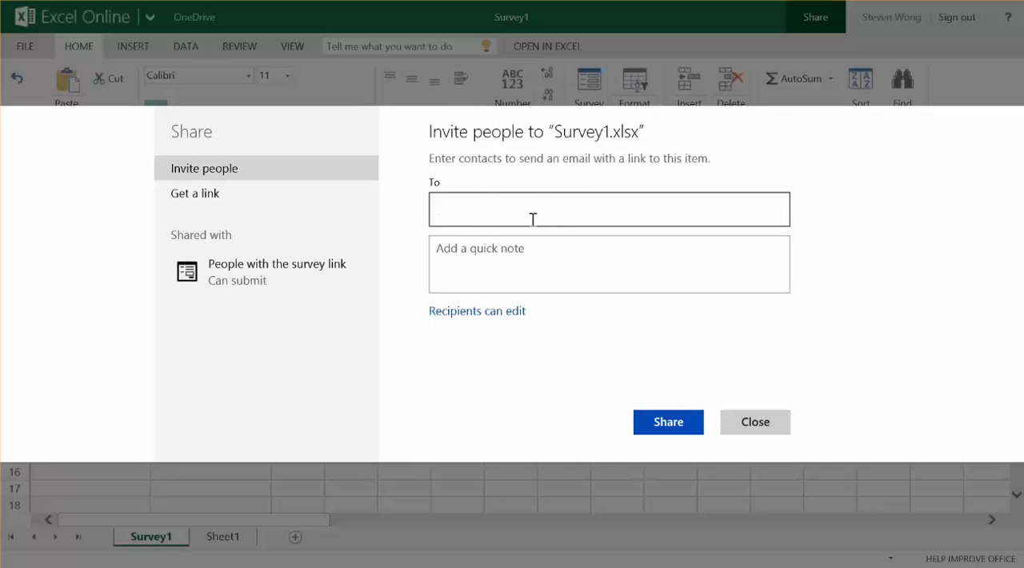
left_click(492, 314)
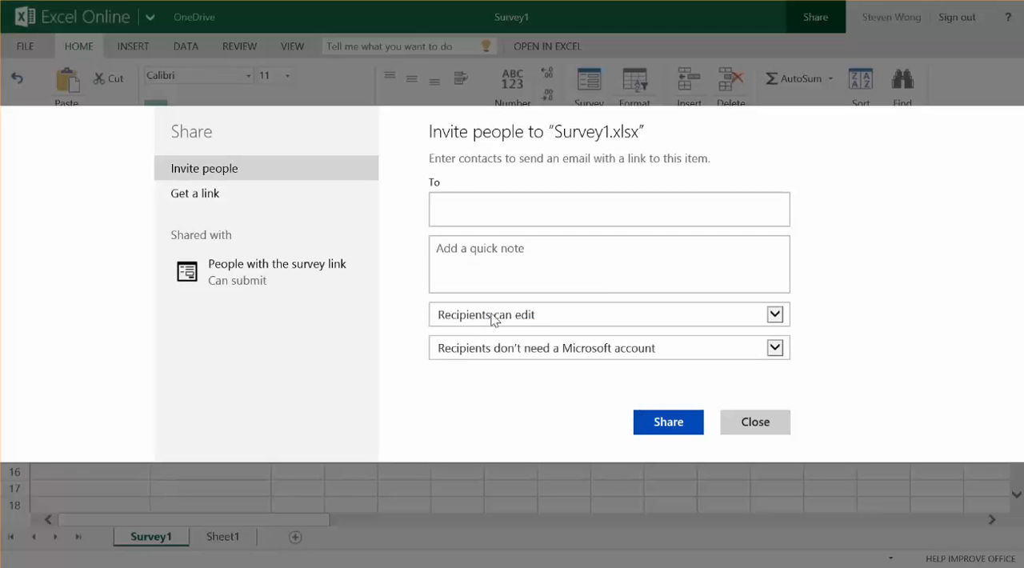
left_click(562, 215)
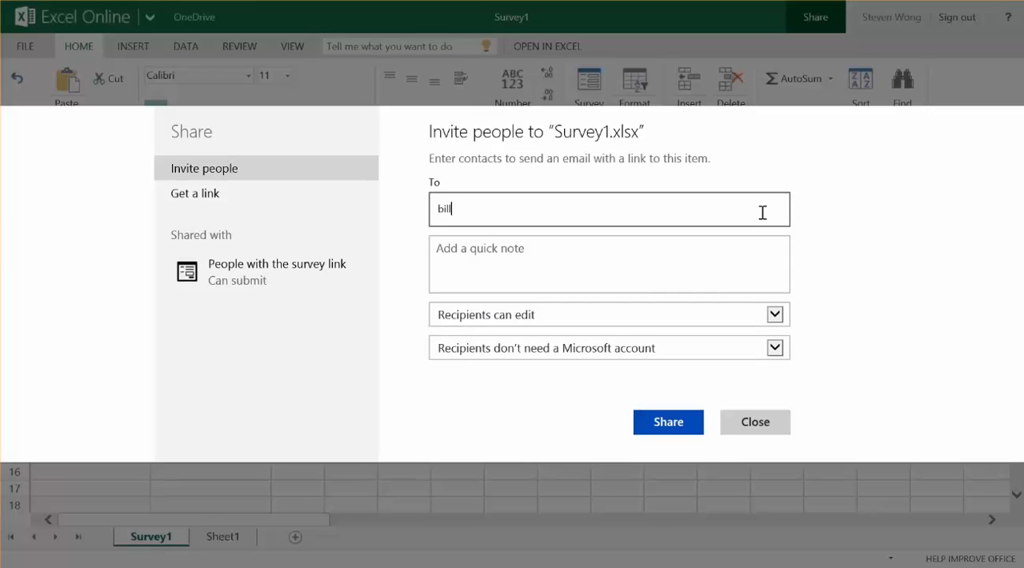
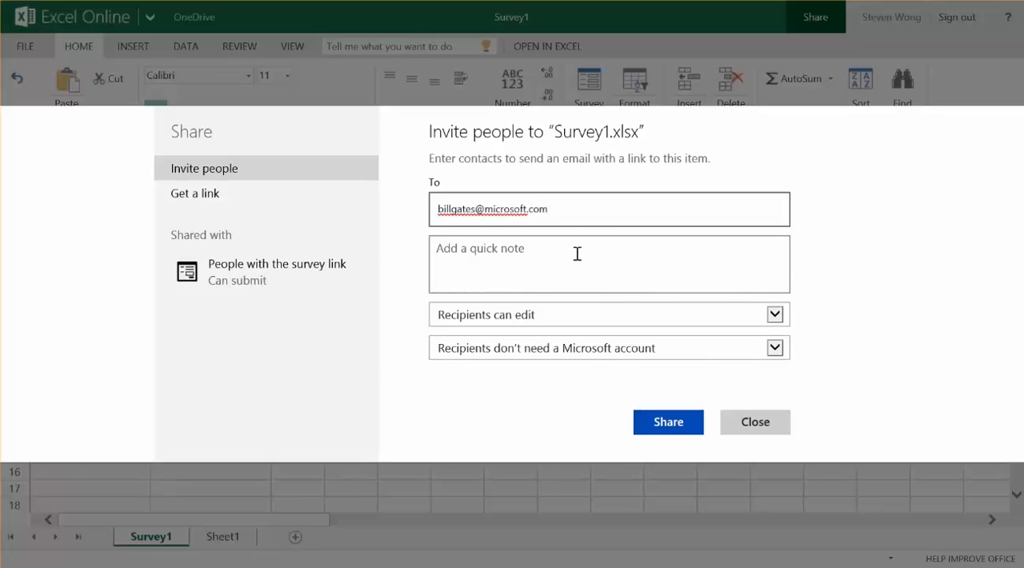
left_click(557, 356)
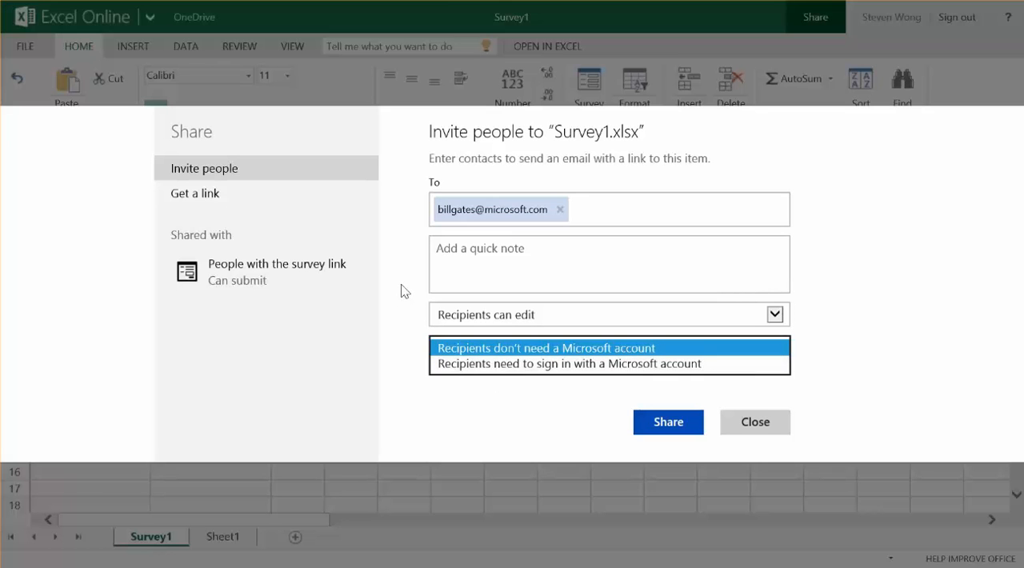
left_click(398, 310)
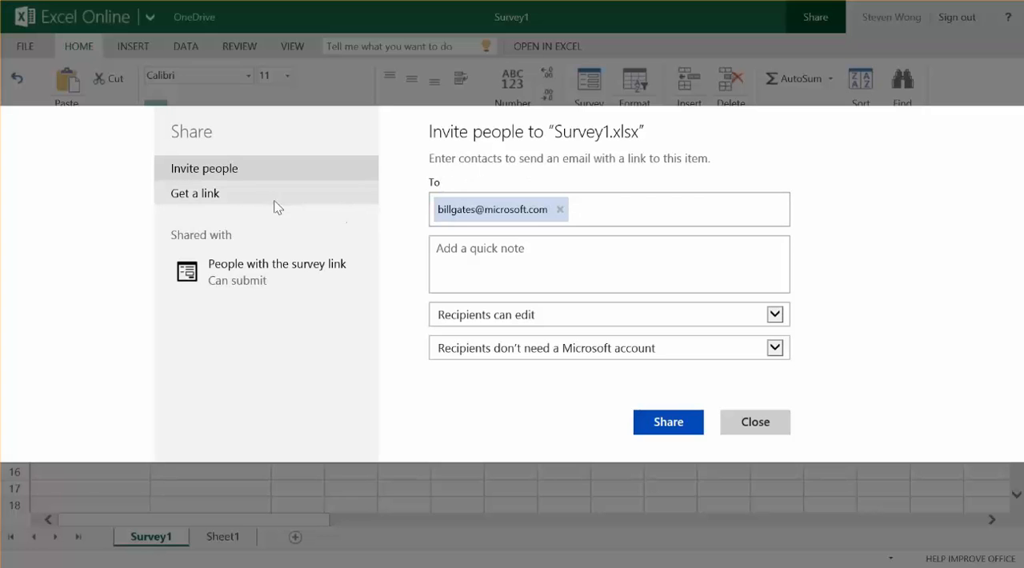
Step: Create a view-only link to Survey1.xlsx, shorten it, and close the sharing settings
left_click(215, 201)
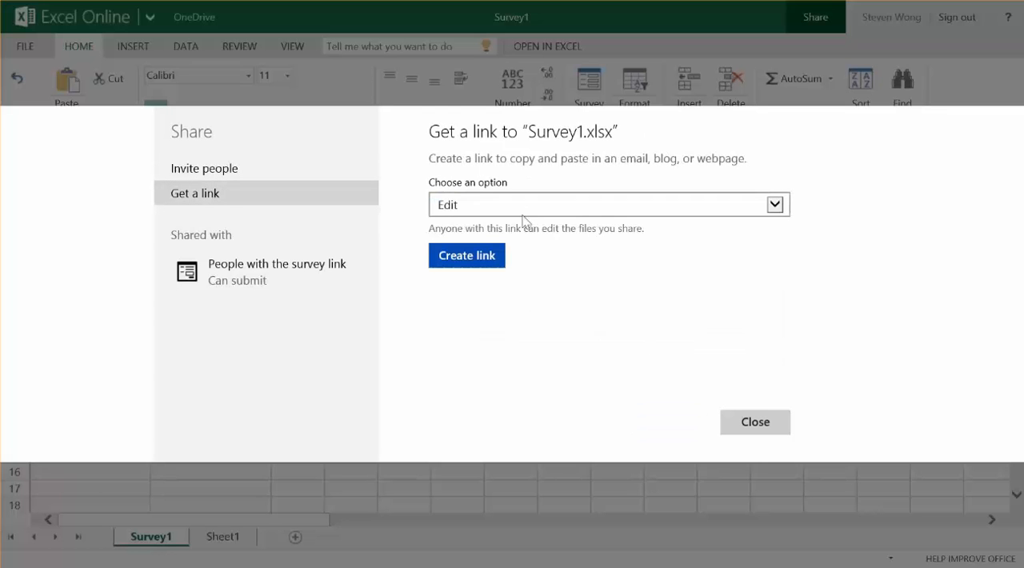
left_click(560, 210)
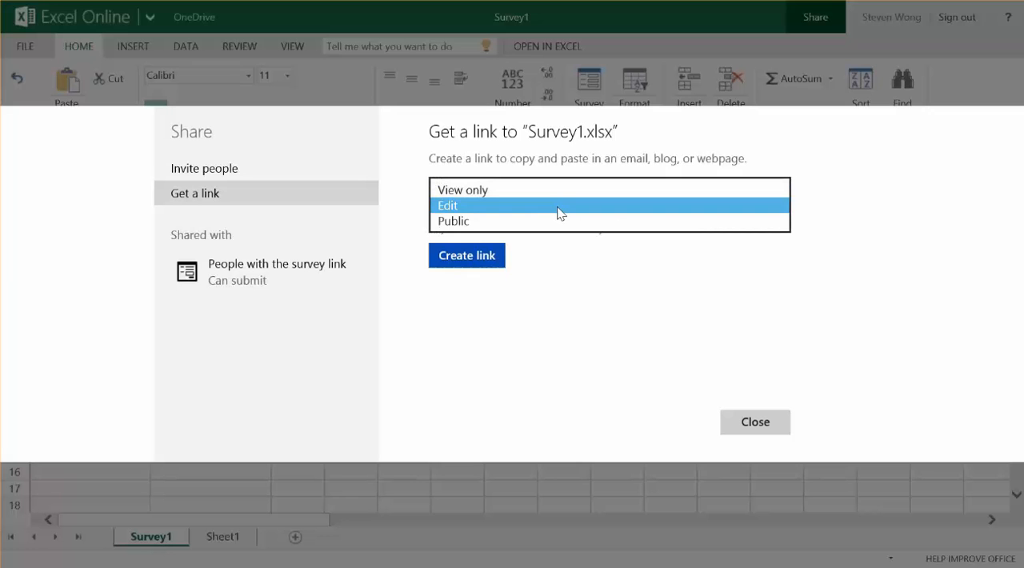
left_click(516, 191)
left_click(476, 261)
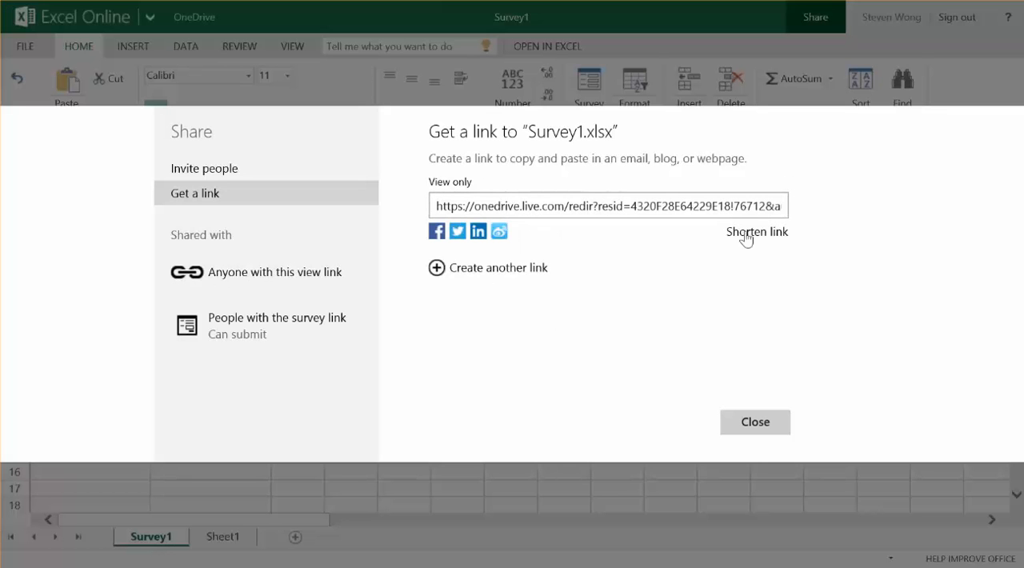
left_click(737, 237)
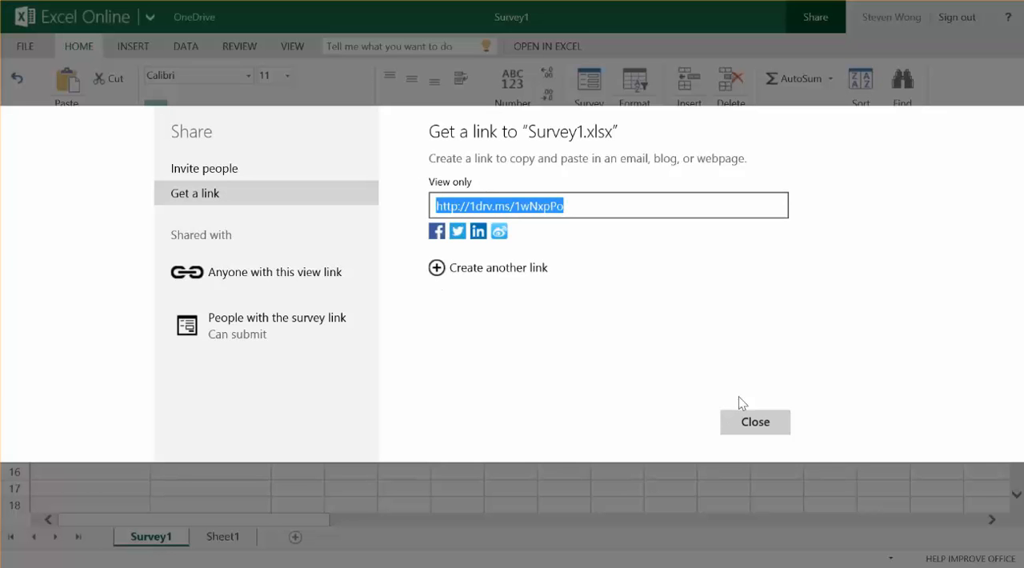
left_click(743, 419)
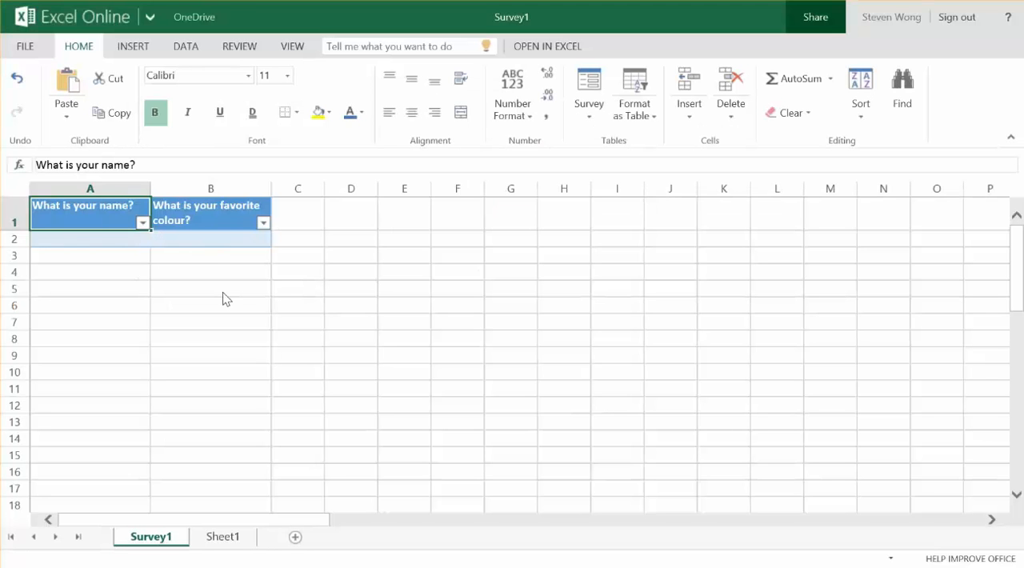
Step: Get the survey's own sharing link, shorten it, copy it, and finish sharing
left_click(580, 118)
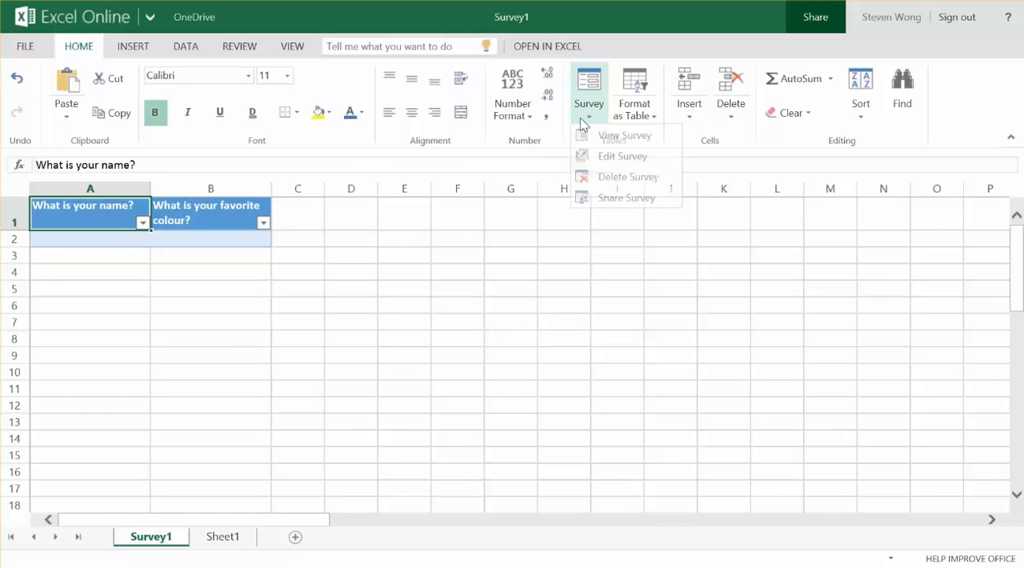
left_click(599, 199)
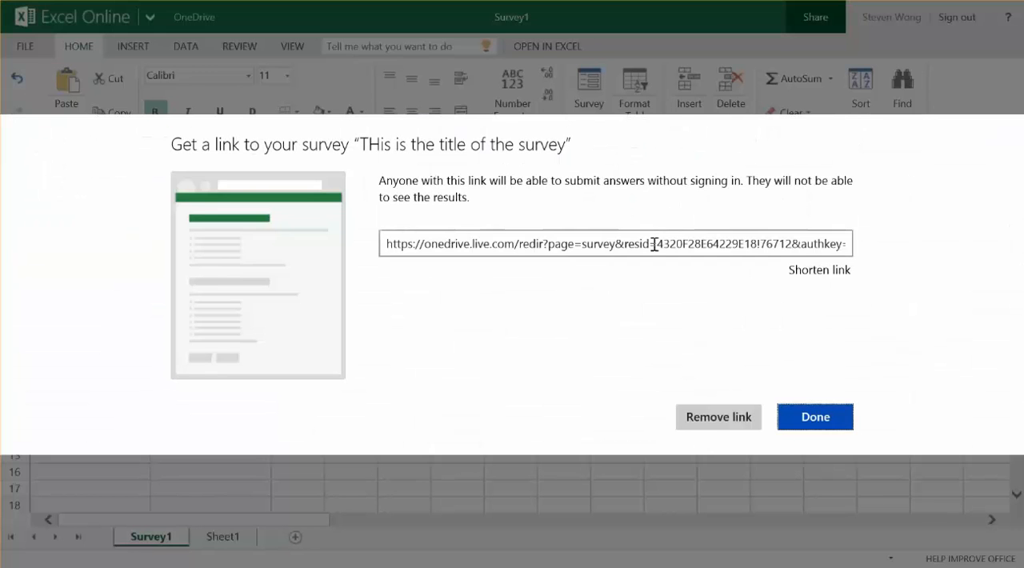
left_click(799, 273)
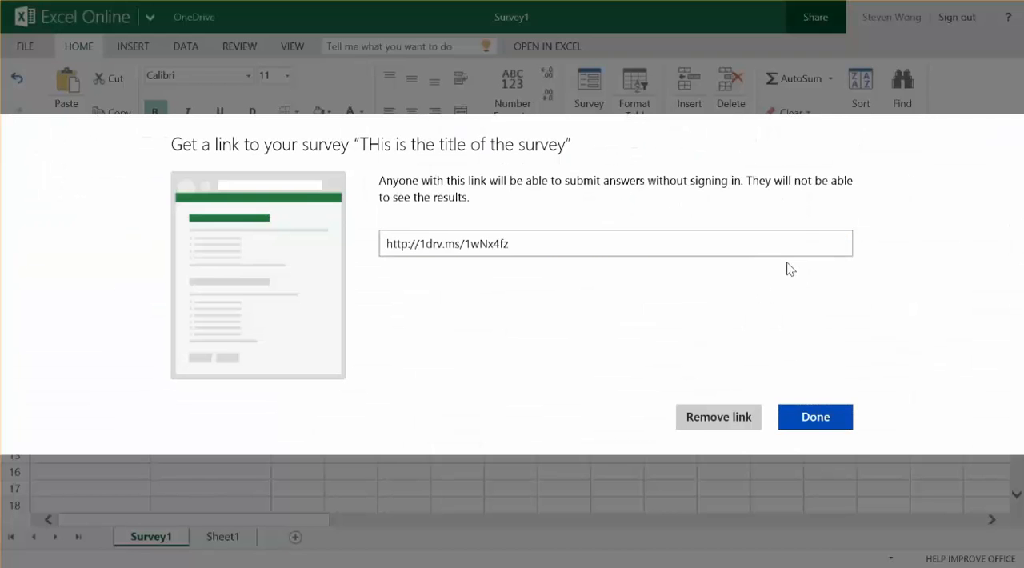
left_click(655, 253)
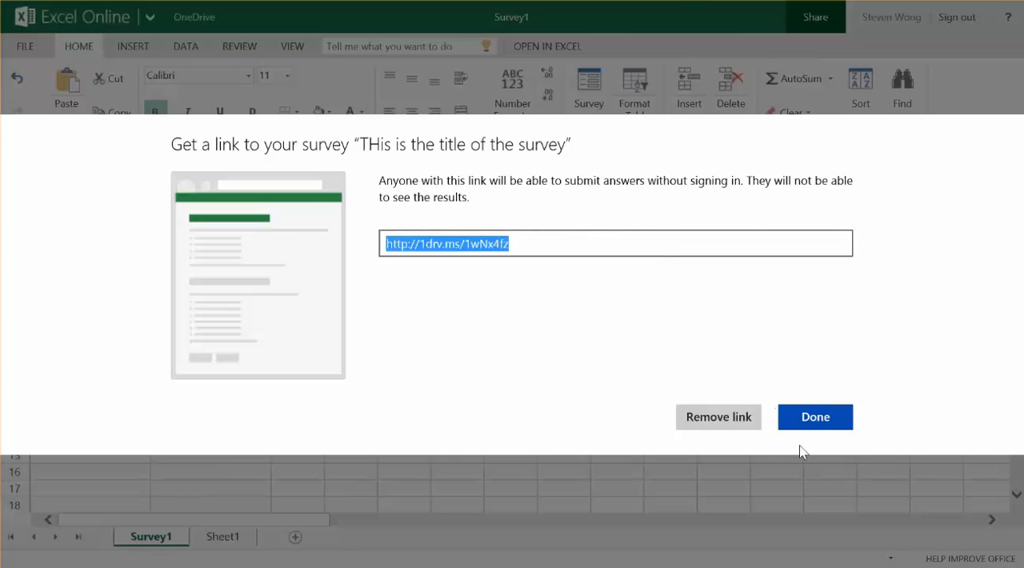
left_click(825, 417)
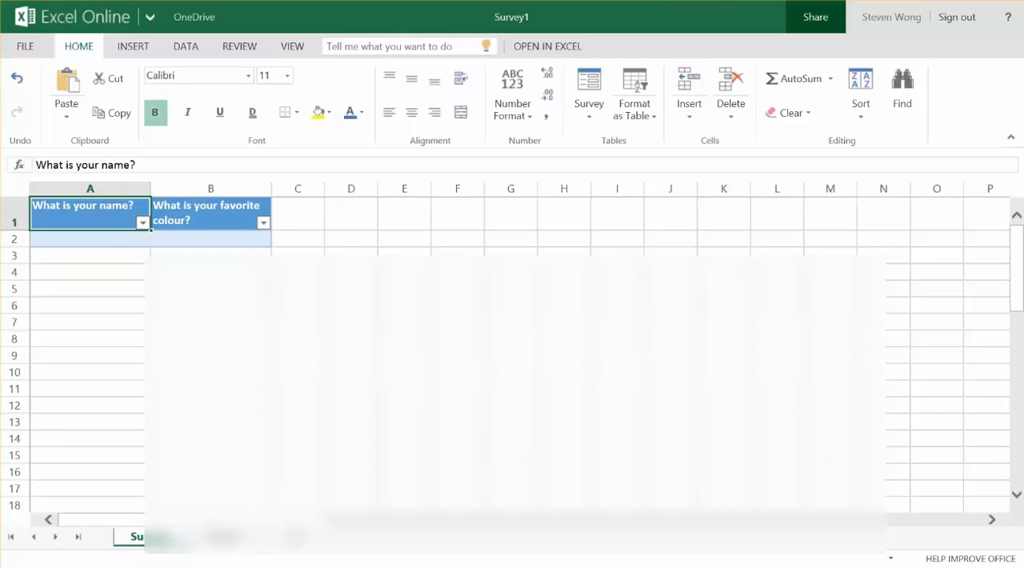
Step: Open the copied survey link in a new browser tab
key("ctrl+t")
key("ctrl+v")
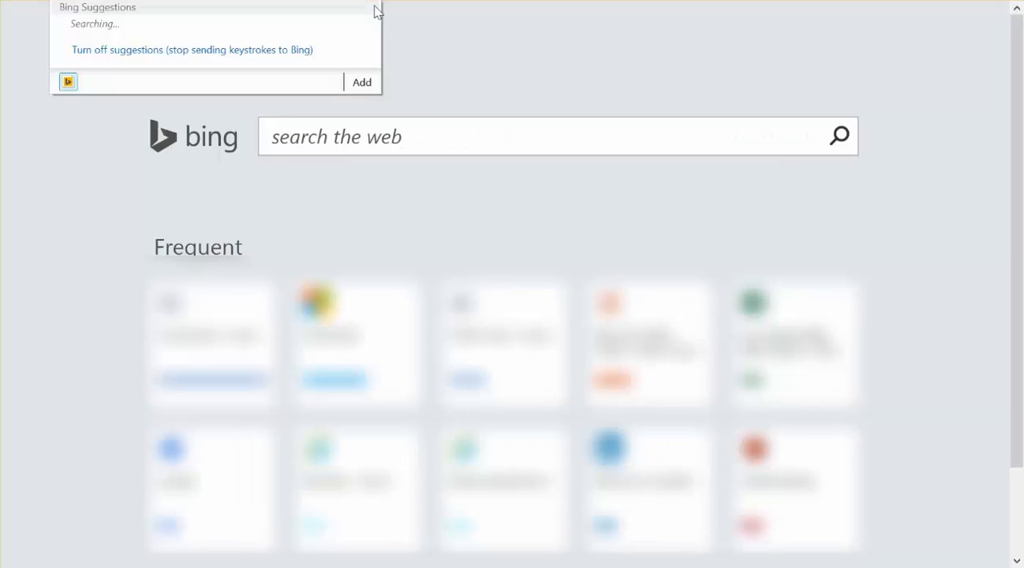
key("Return")
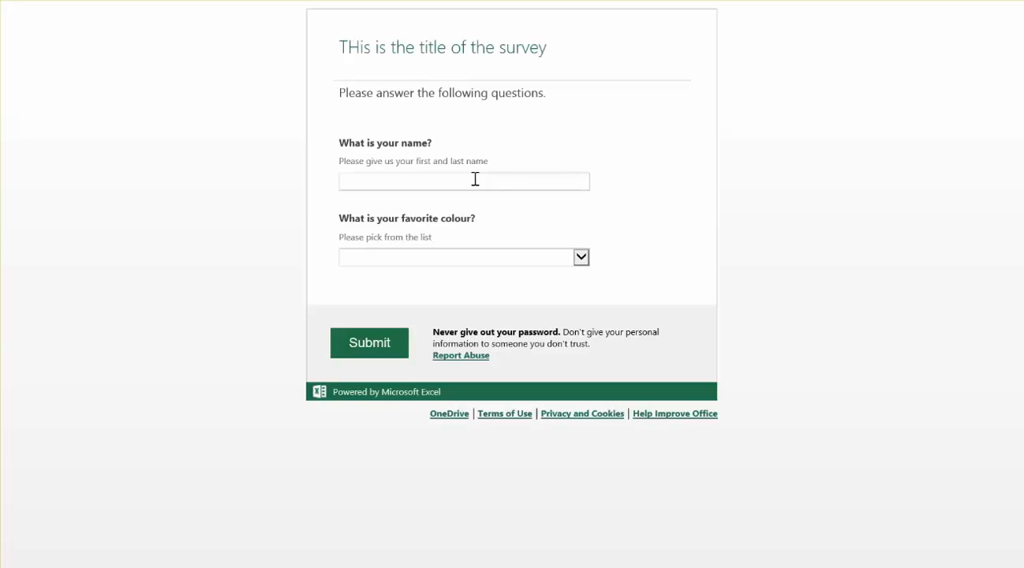
Step: Fill in the respondent's name, choose Red as the favorite colour, and submit the survey
left_click(505, 181)
key("Tab")
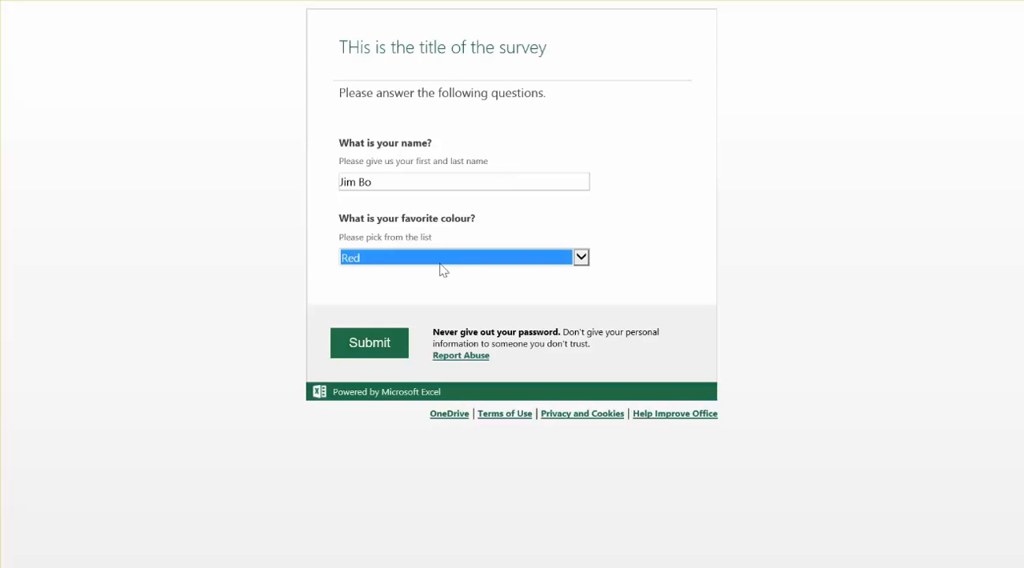
left_click(373, 342)
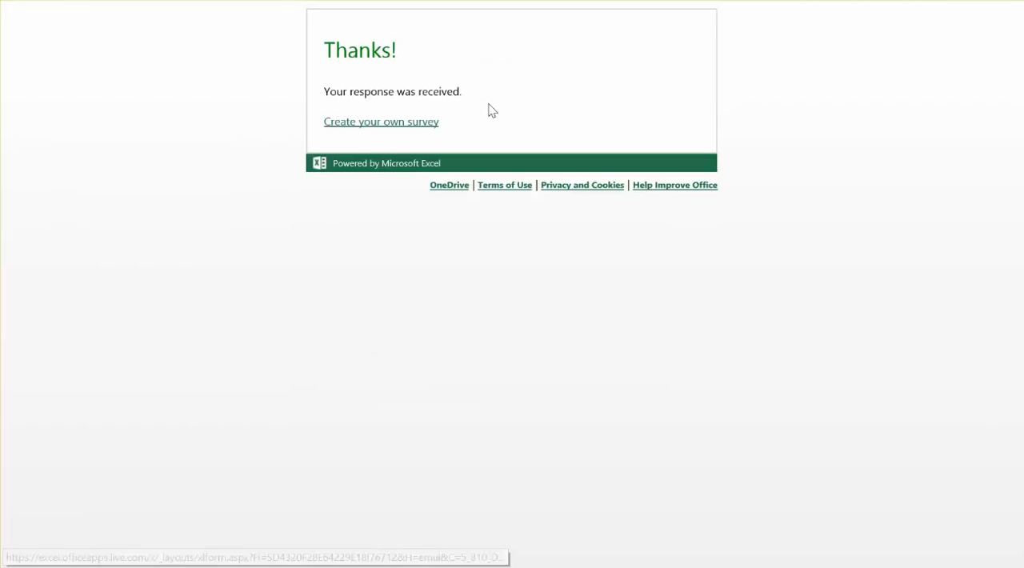